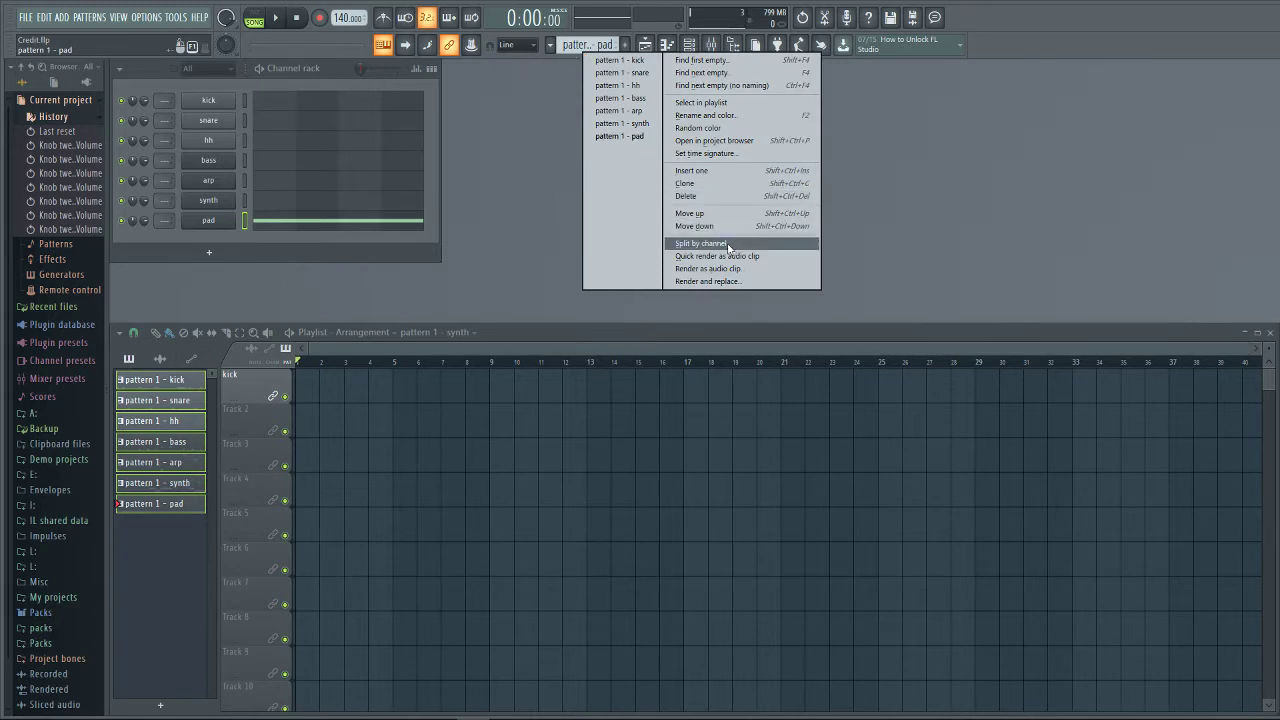
left_click(531, 55)
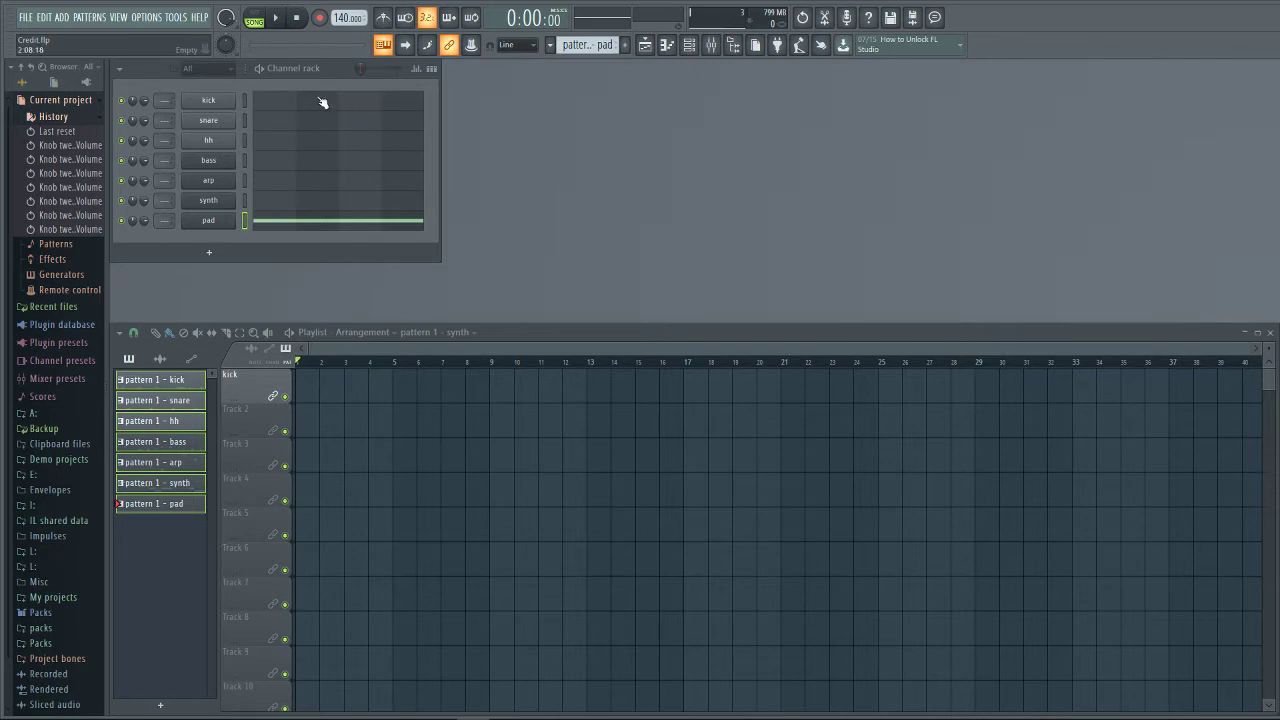
left_click(549, 45)
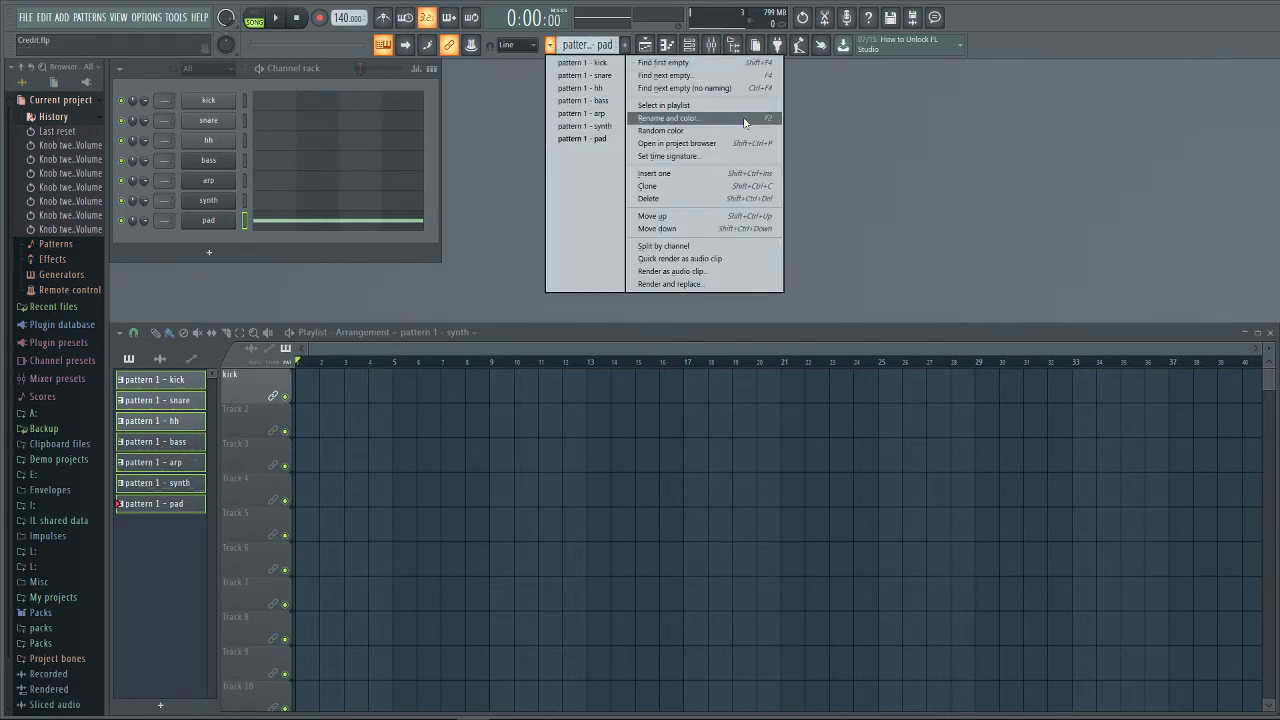
left_click(521, 57)
left_click(576, 43)
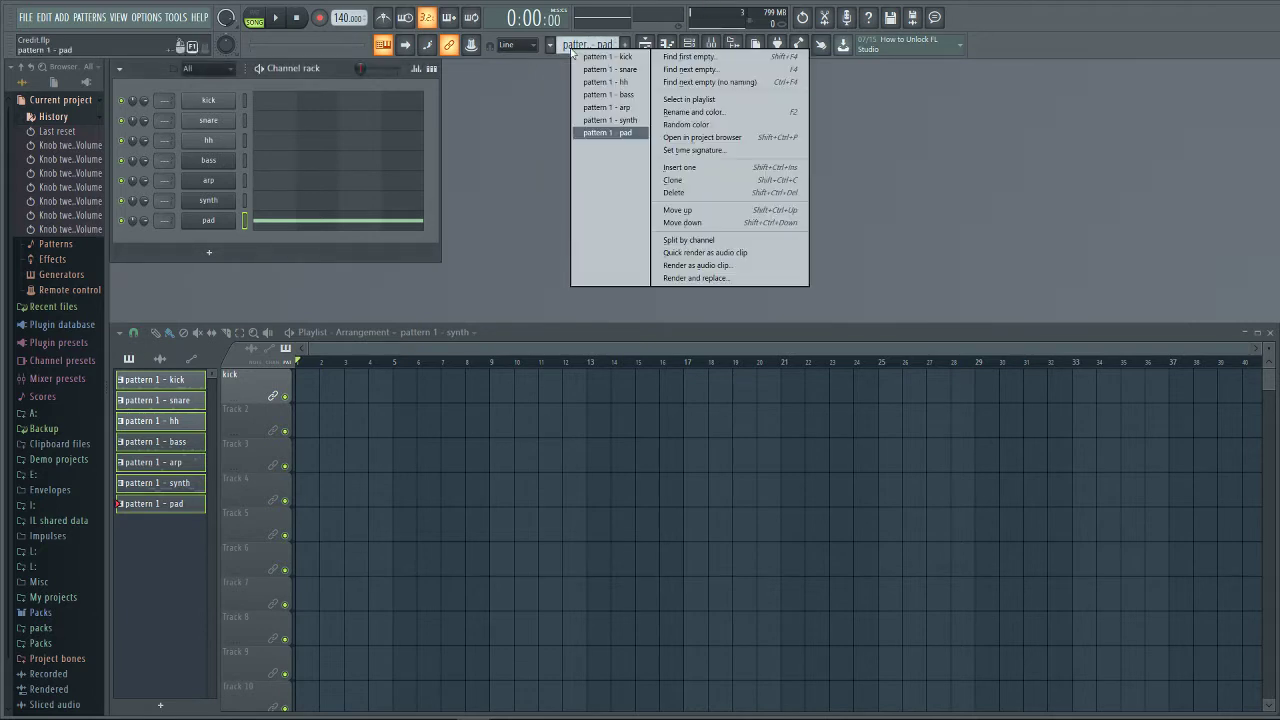
left_click(180, 571)
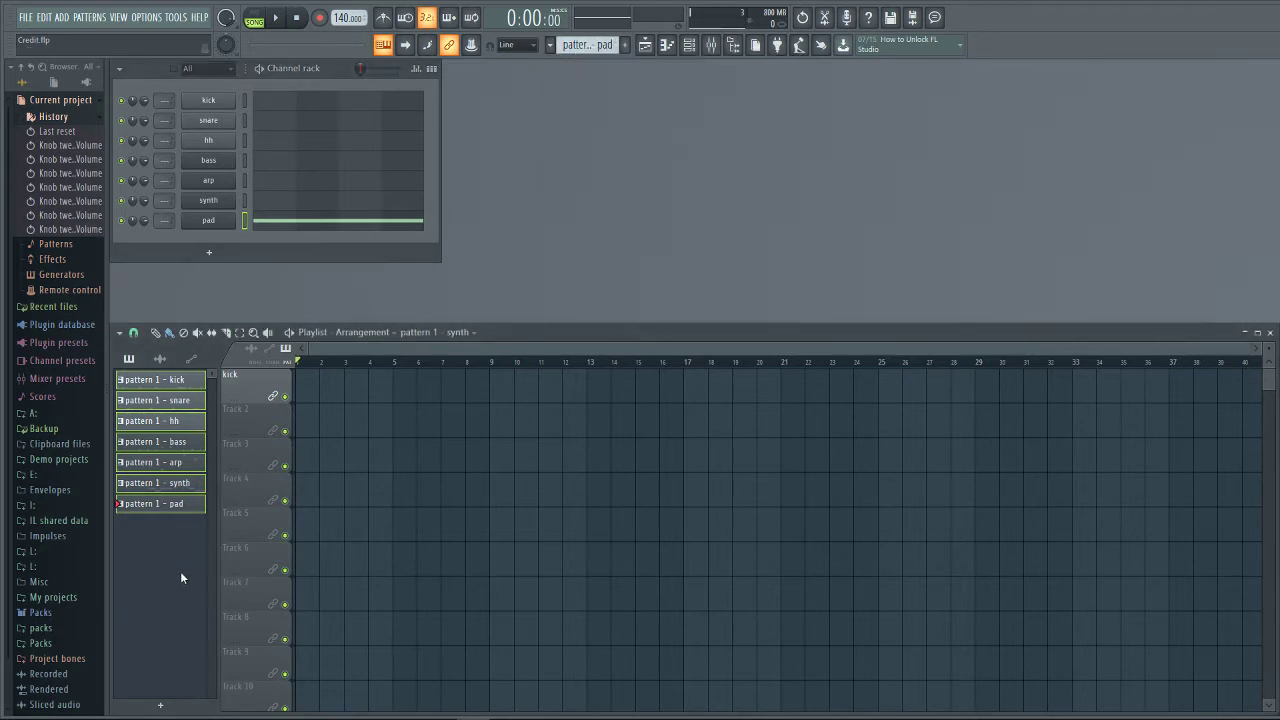
right_click(157, 383)
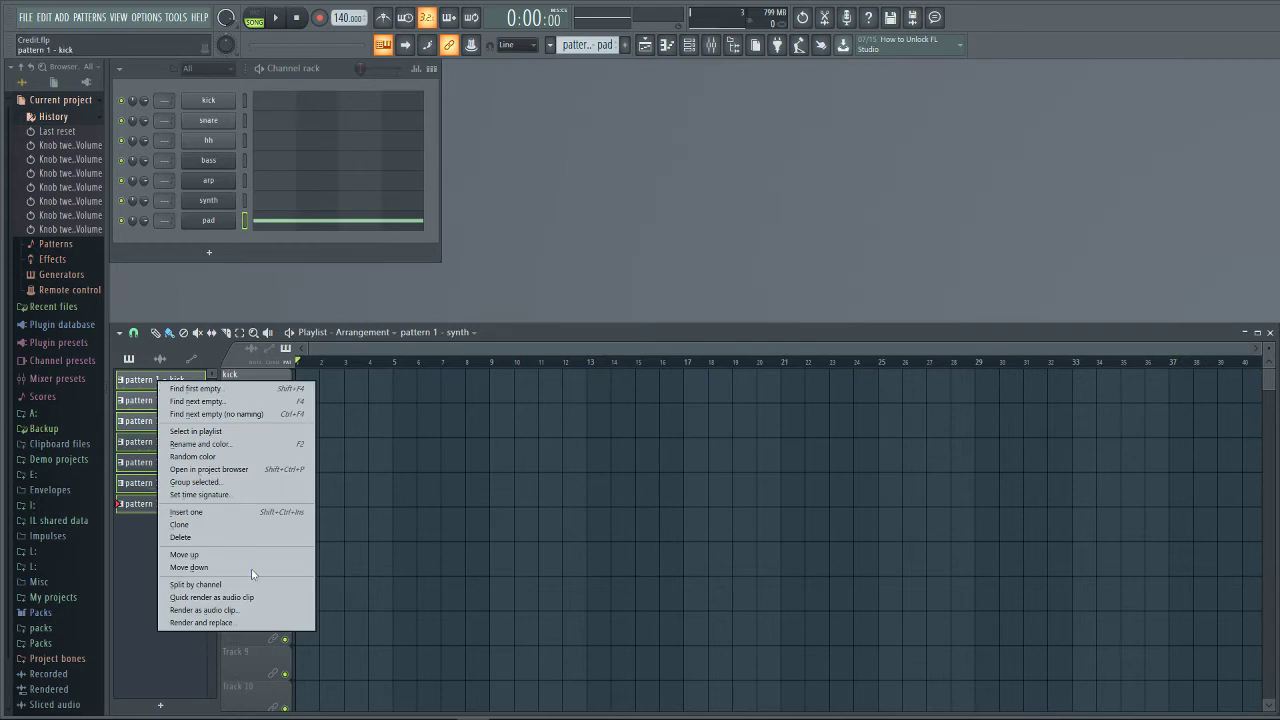
left_click(142, 566)
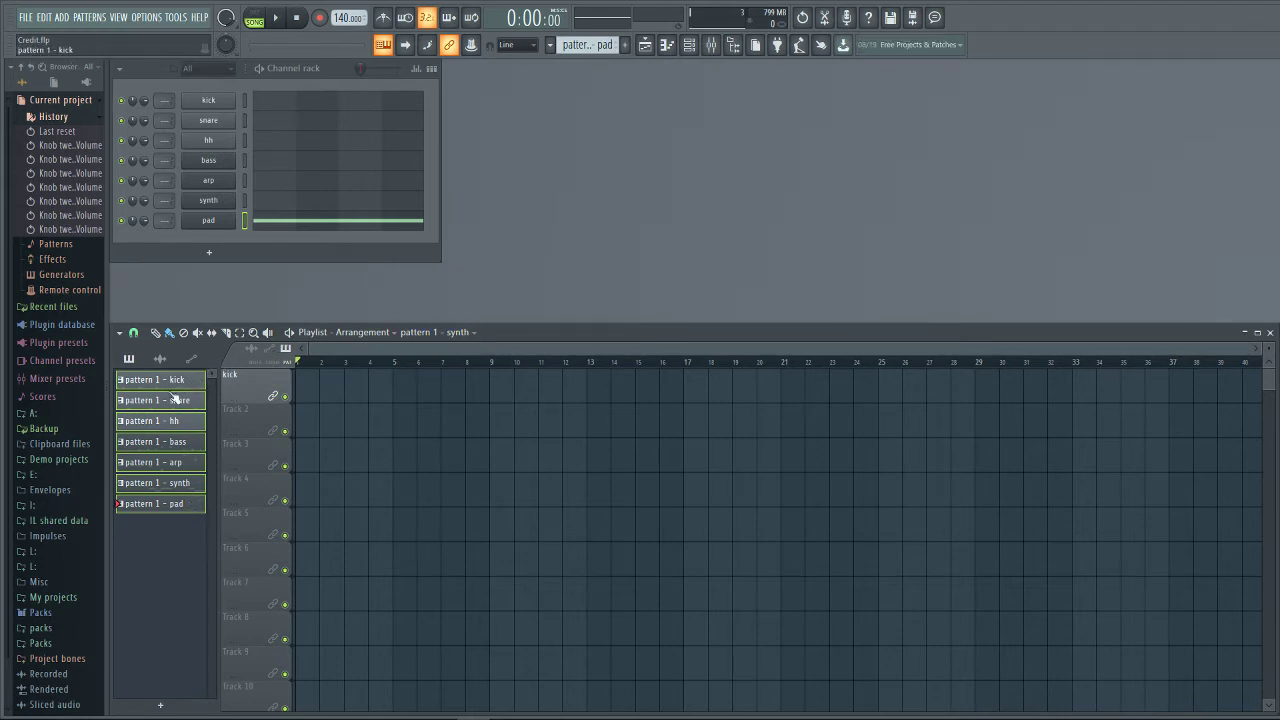
Step: Place a pattern 1 - pad clip at bar 1 of Track 6 in the playlist
left_click(148, 503)
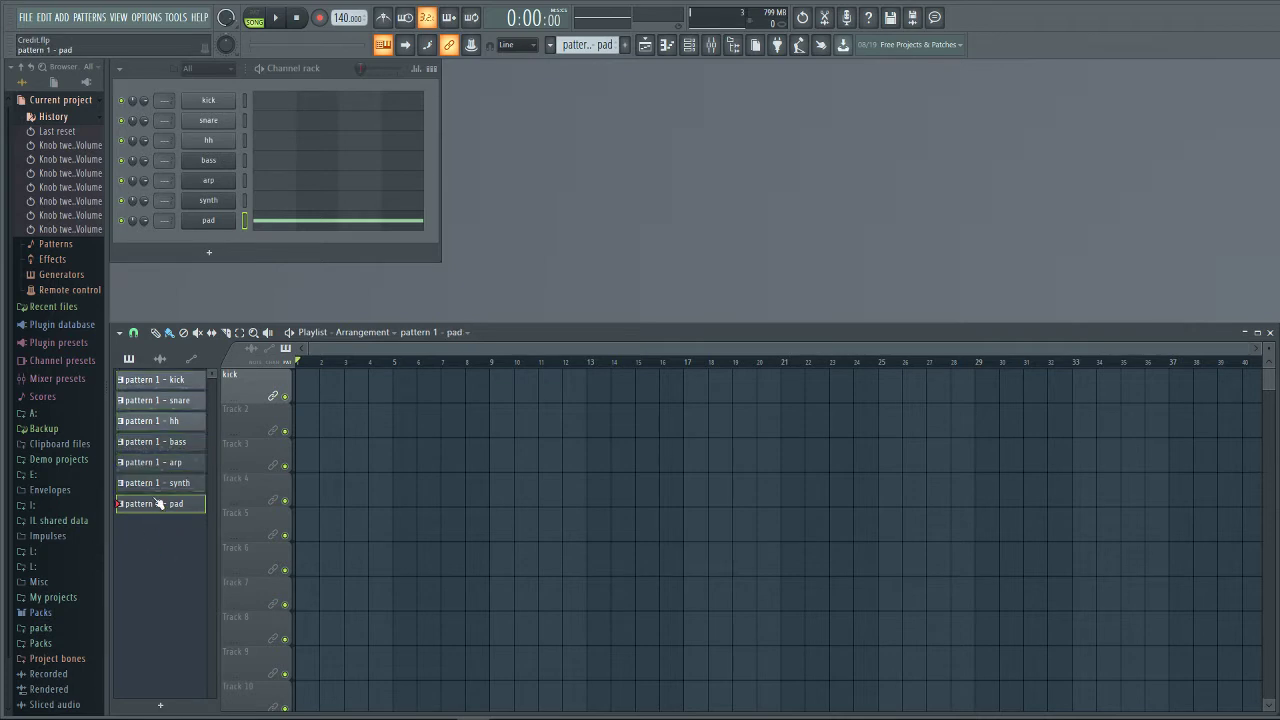
left_click(177, 382)
left_click(160, 505)
left_click(306, 566)
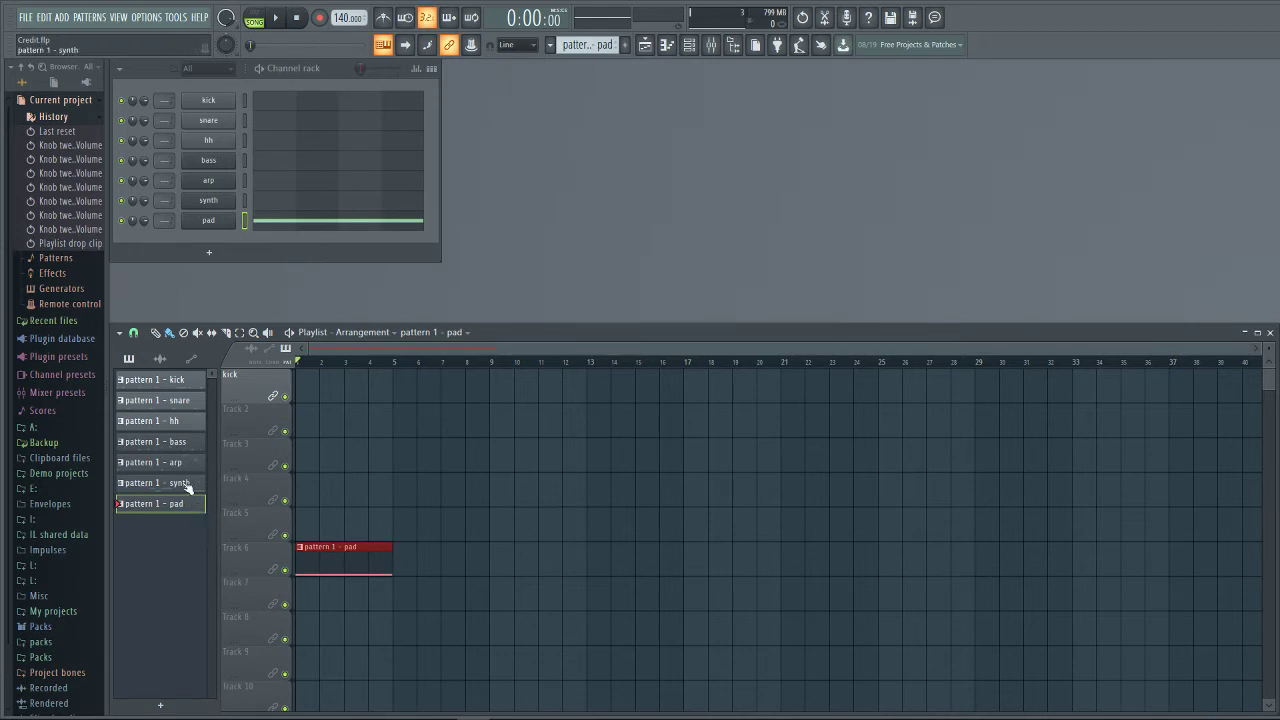
left_click(180, 443)
left_click(180, 384)
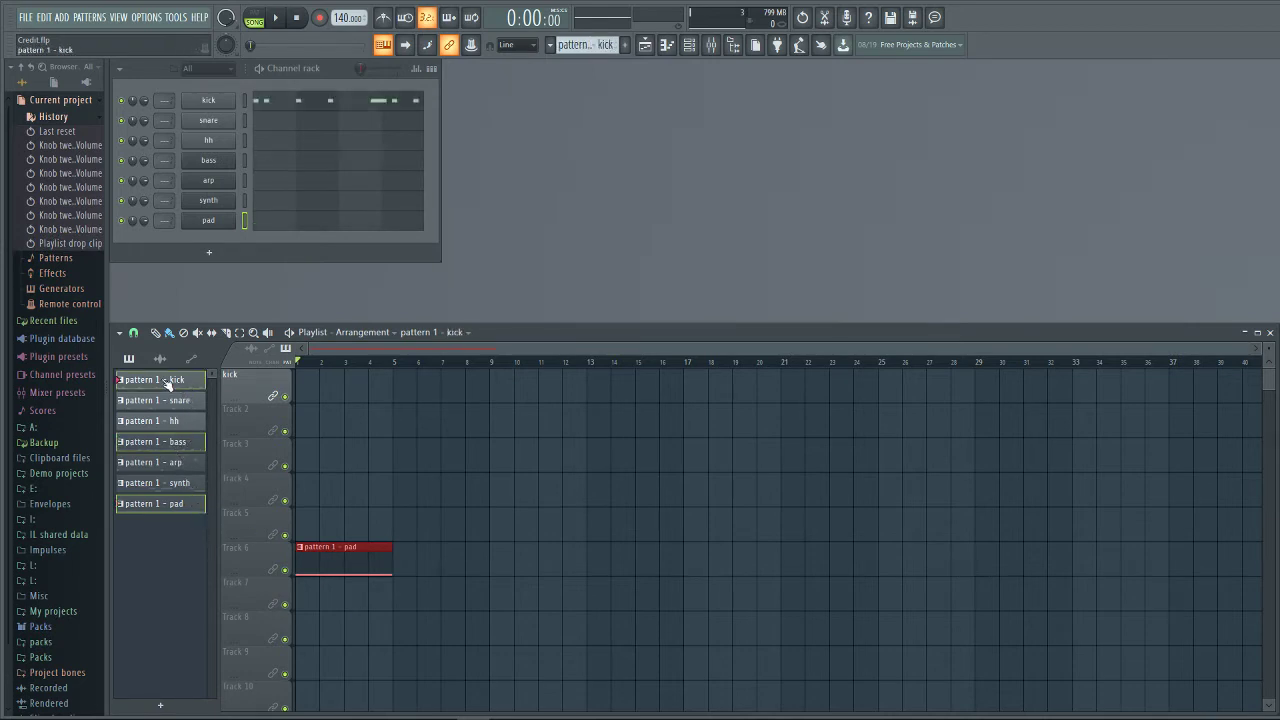
left_click(400, 486)
right_click(426, 490)
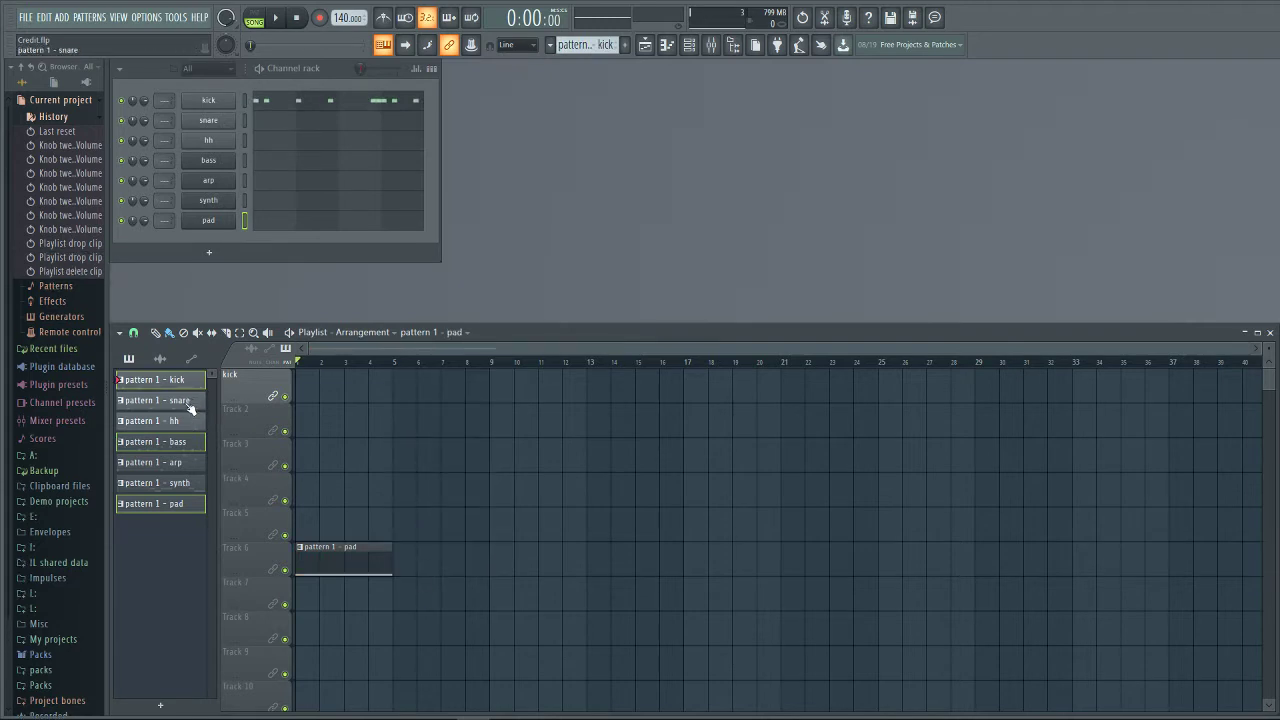
Step: Place all seven patterns from kick to pad together at bar 9 on the first seven tracks, and move the bar 1 pad clip to Track 7
left_click(165, 504)
left_click(171, 384)
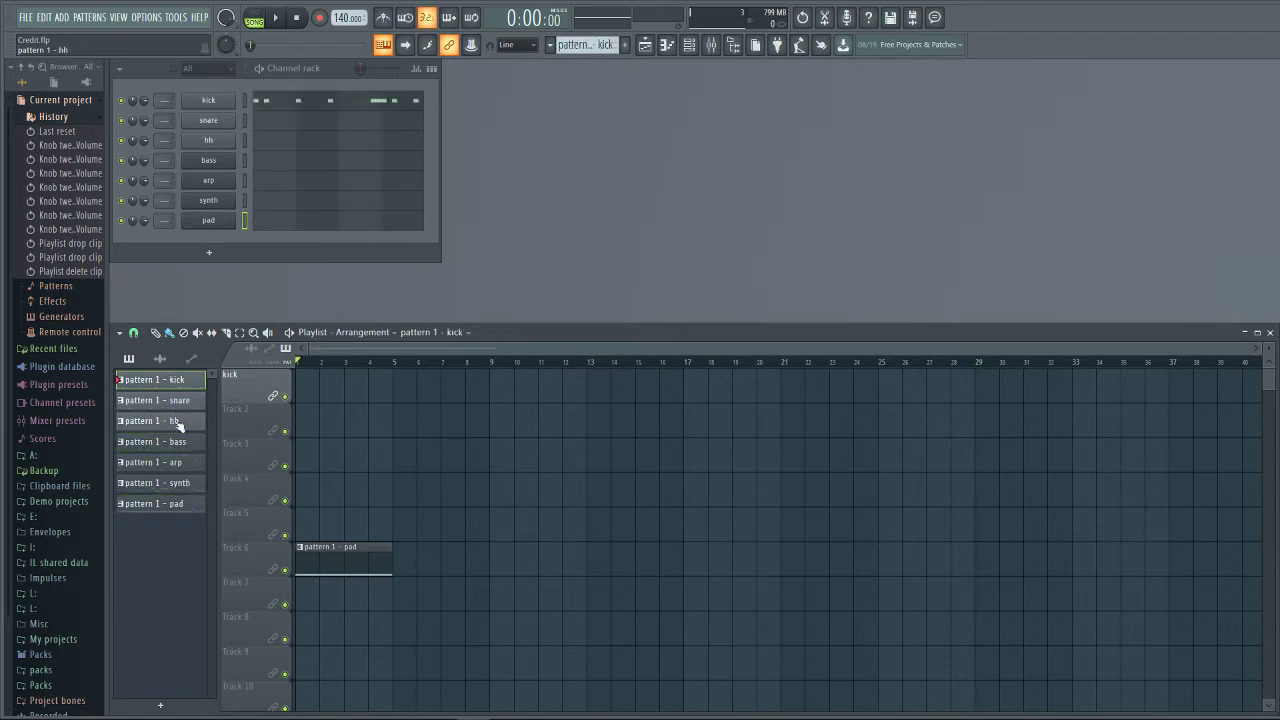
left_click(181, 507, "shift")
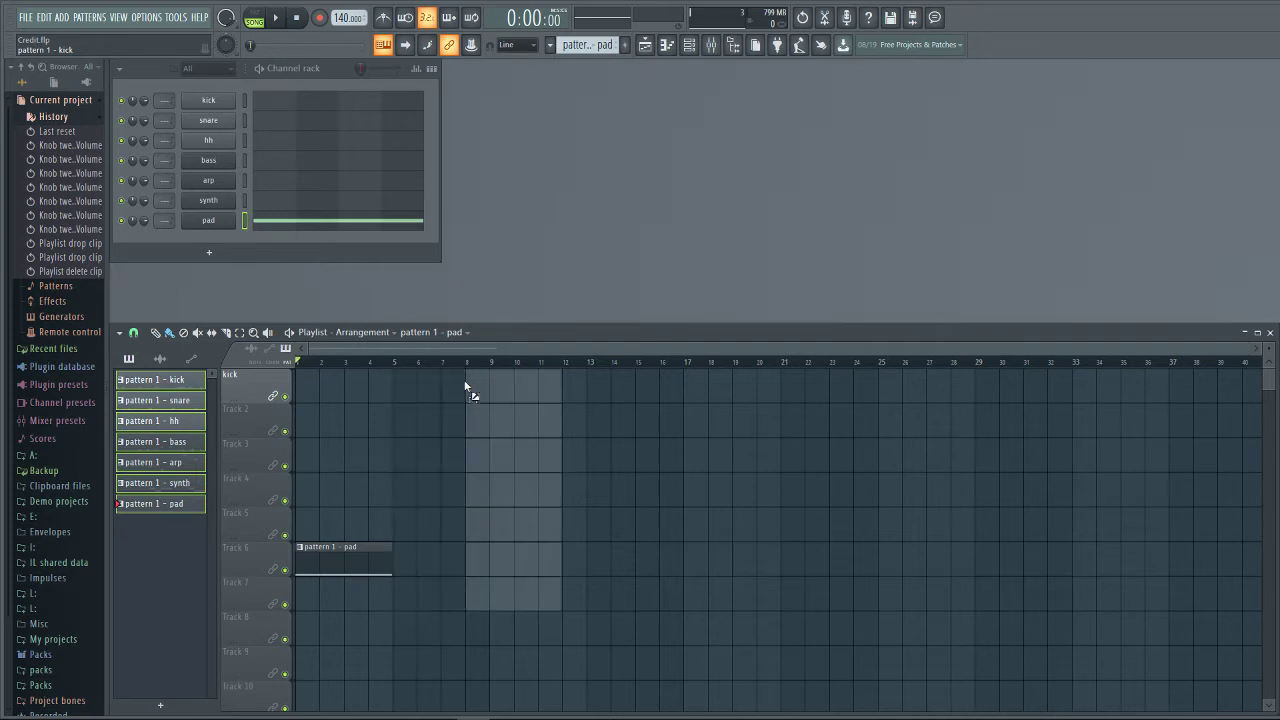
left_click(492, 388)
left_click(347, 549)
left_click_drag(347, 549, 341, 589)
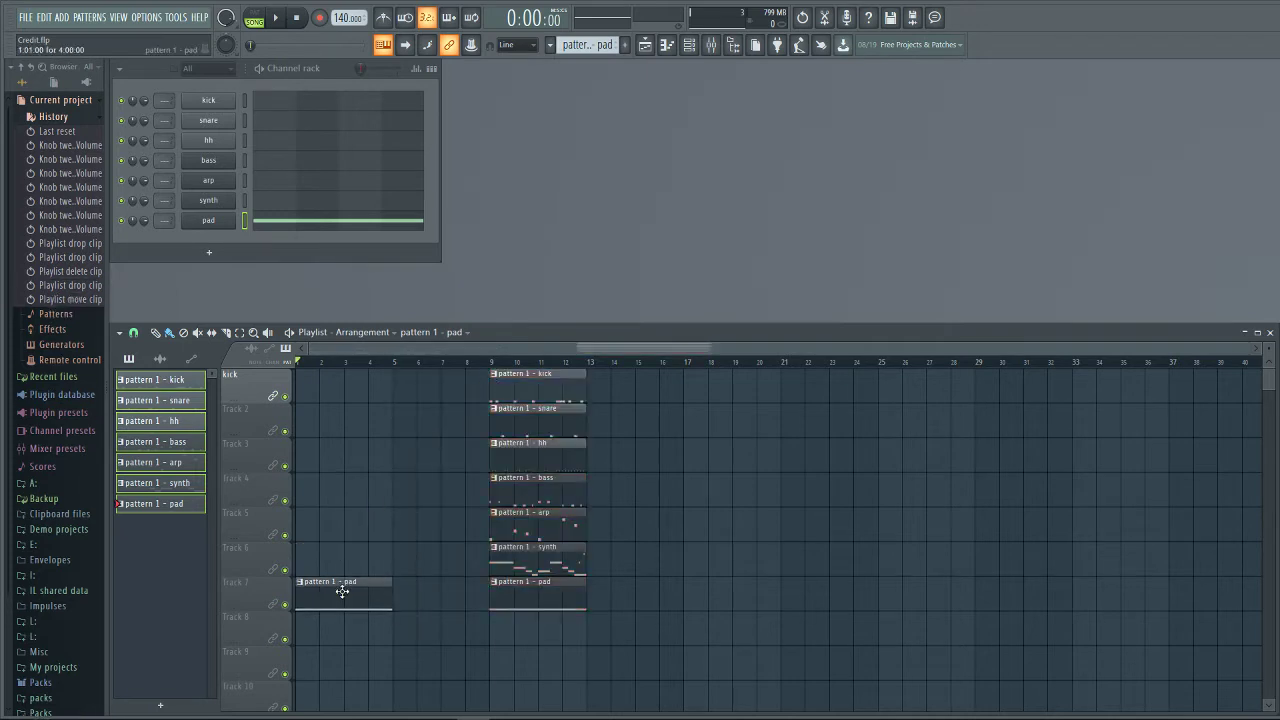
Step: Turn off Lock to content for the kick track and Track 2
right_click(248, 383)
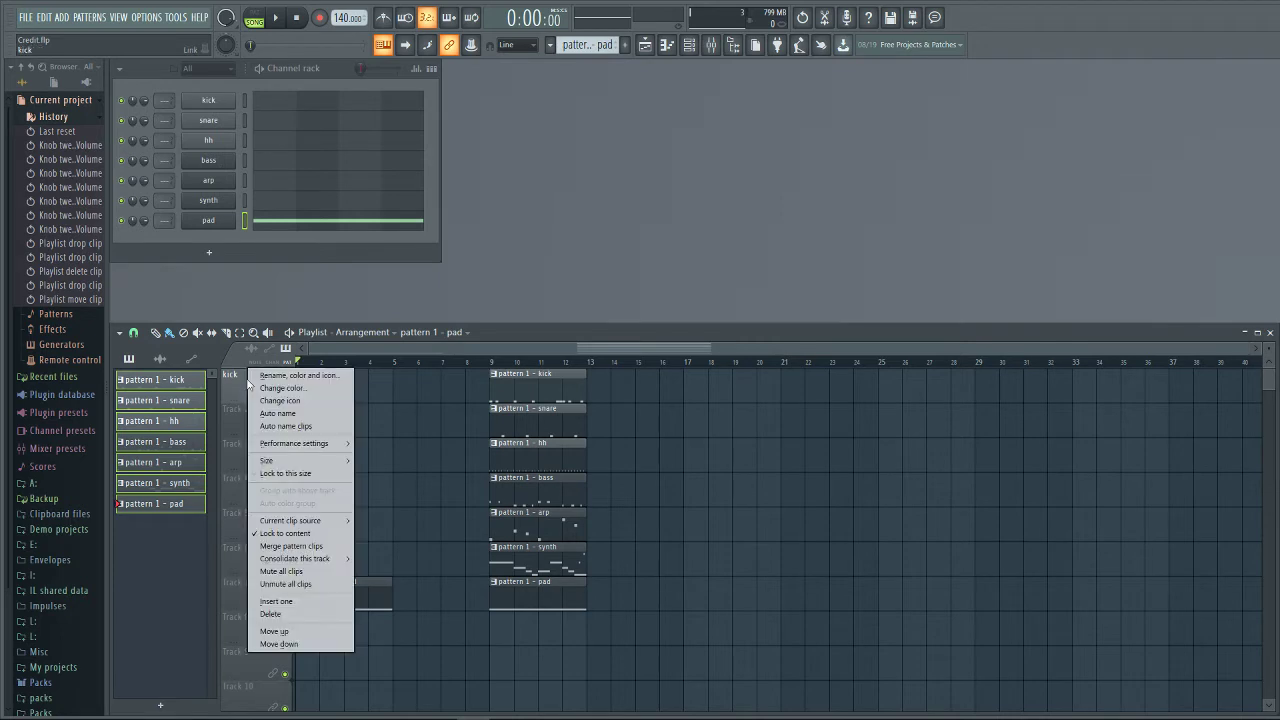
left_click(290, 537)
right_click(252, 412)
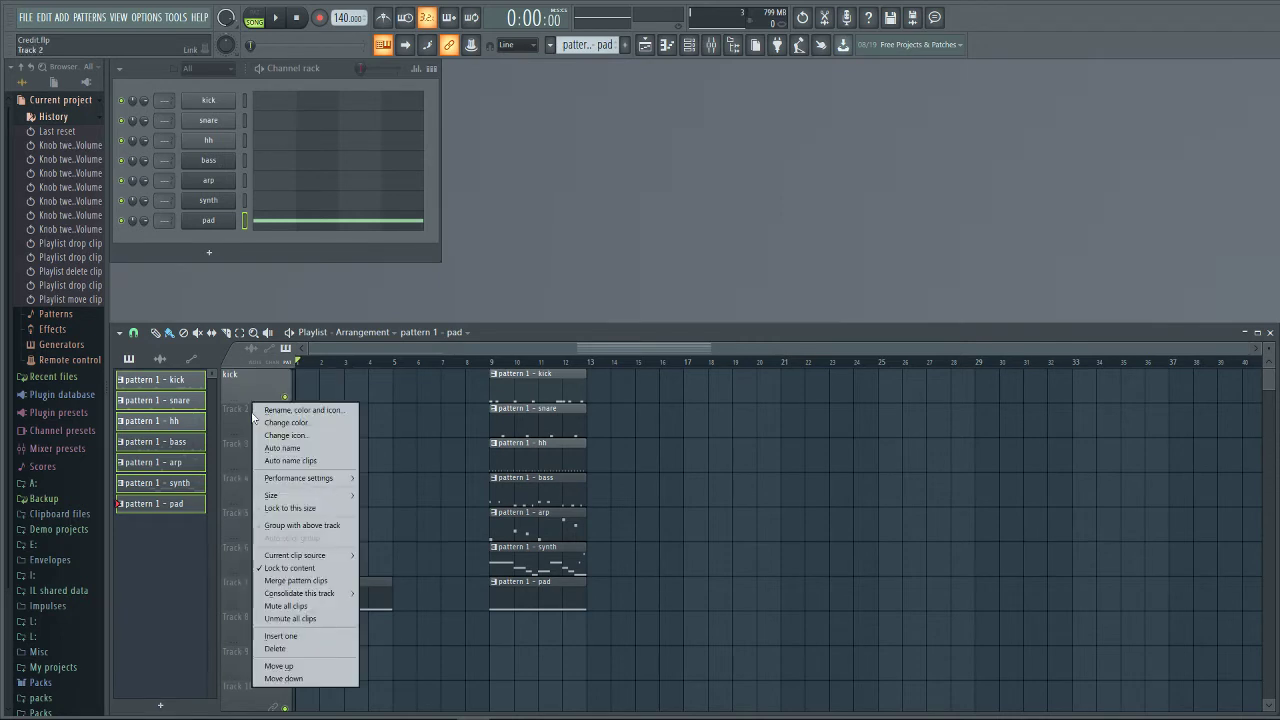
left_click(298, 565)
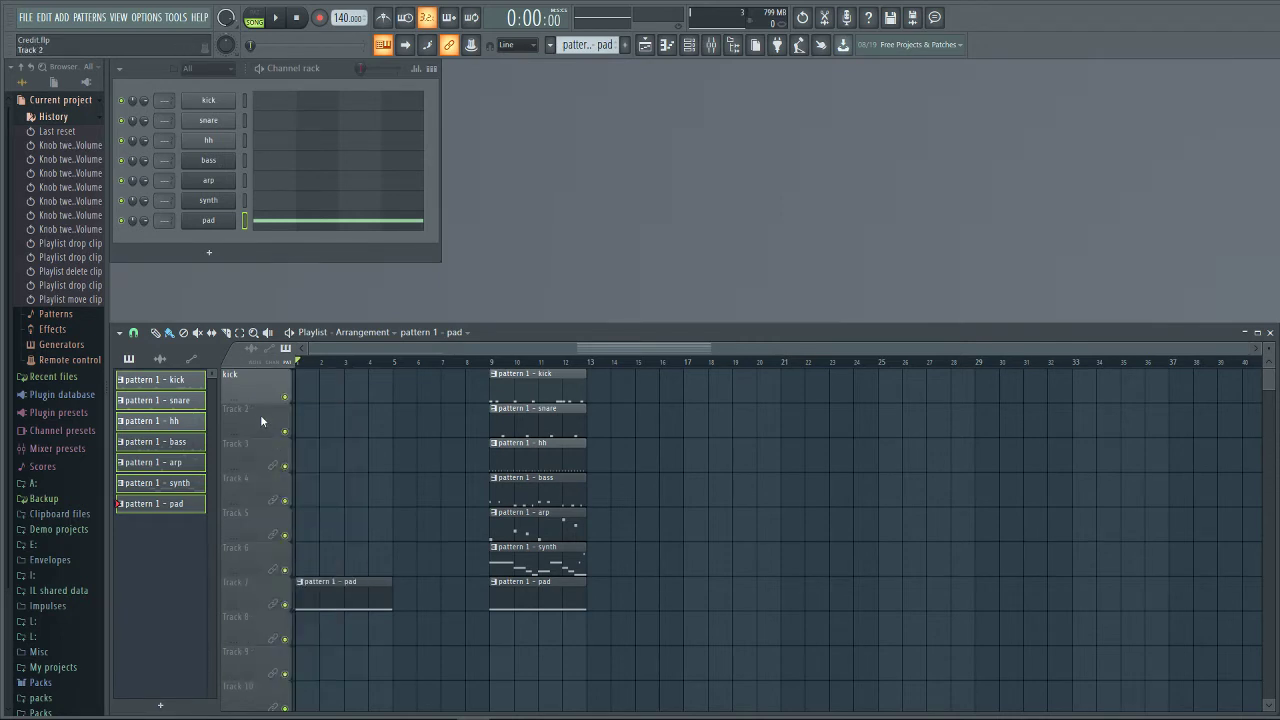
Step: Look up the macros that lock all playlist tracks to content or unlock them
left_click(175, 17)
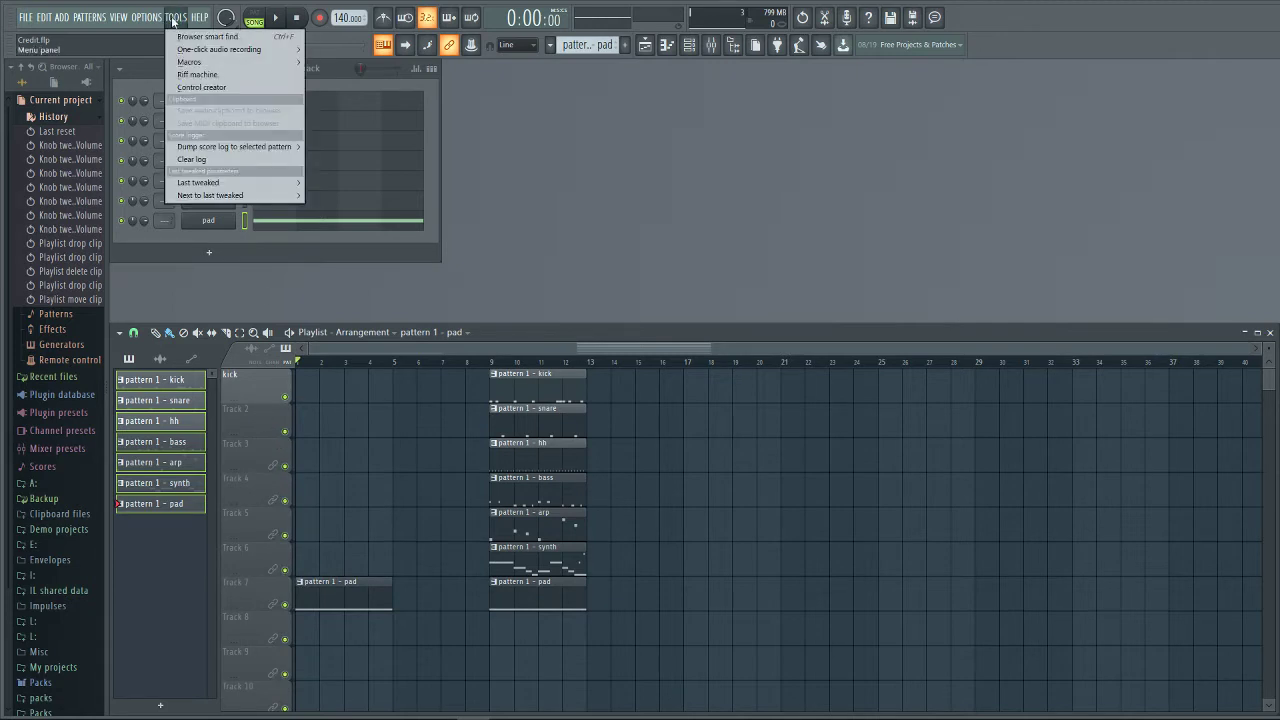
mouse_move(201, 62)
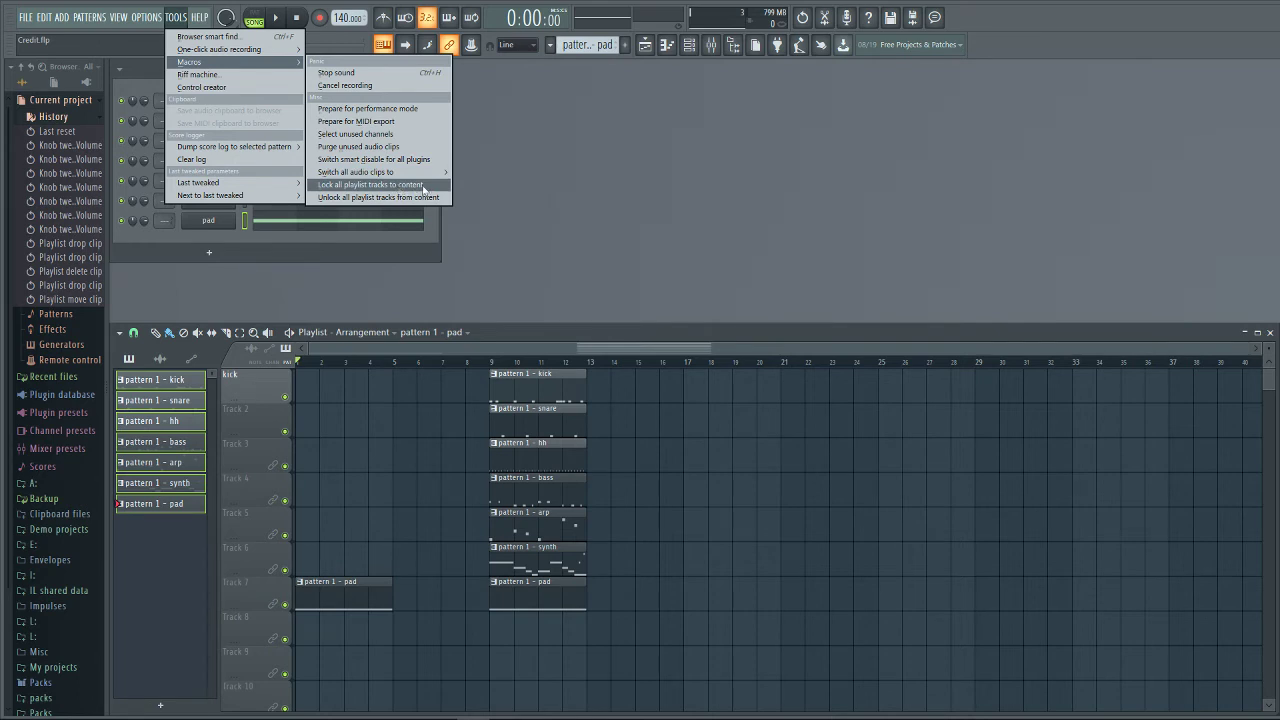
left_click(424, 186)
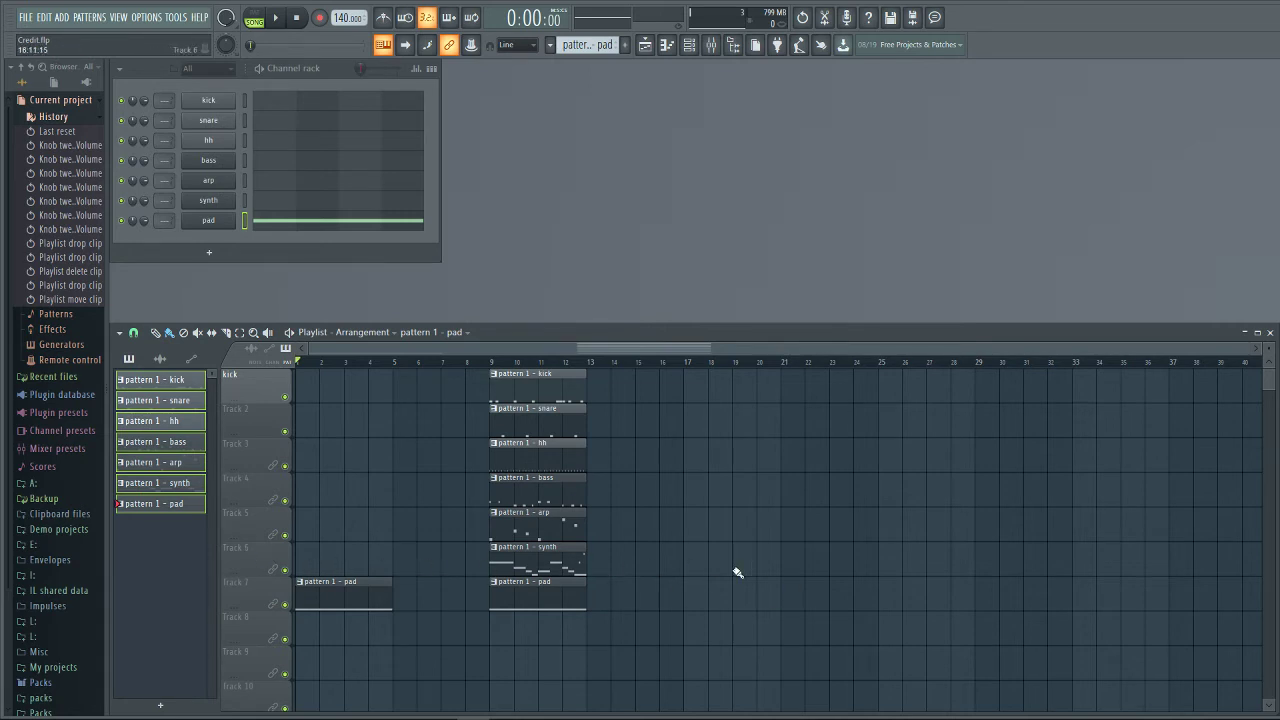
Step: Place test clips between bars 13 and 18 on locked Tracks 7, 6, 4 and 3 and on the unlocked kick track and Track 2
left_click(596, 595)
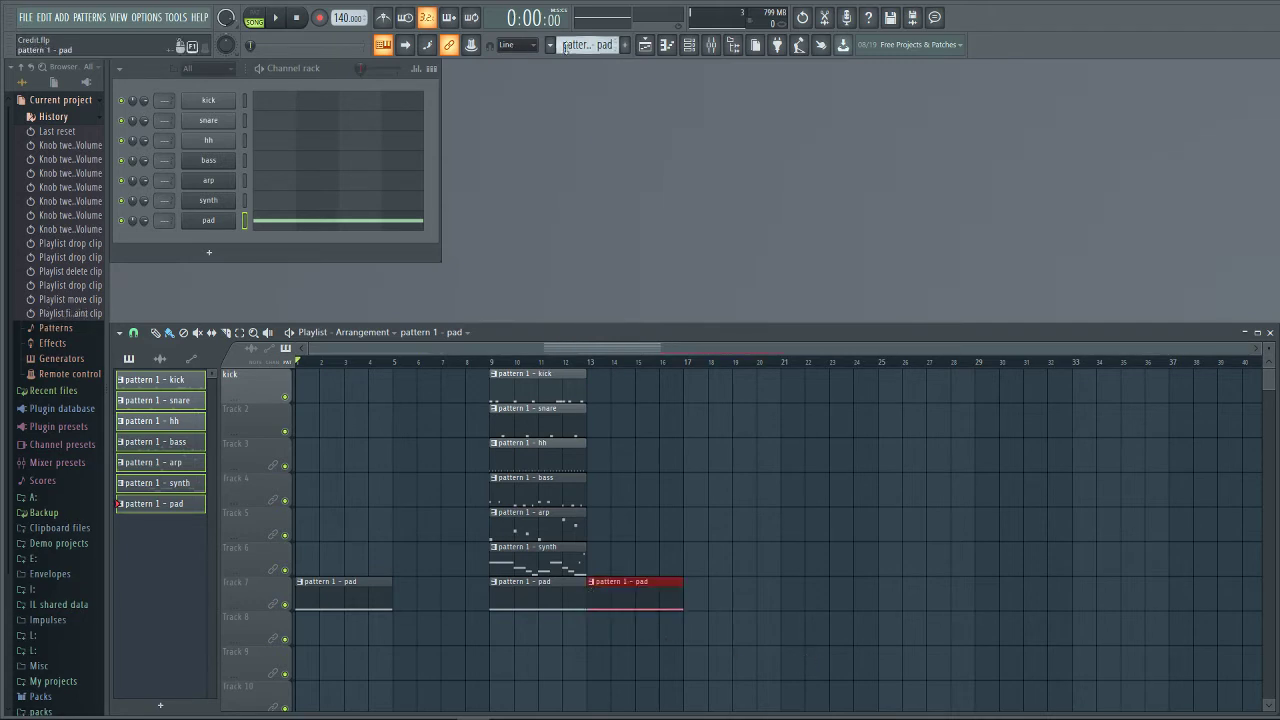
left_click(691, 569)
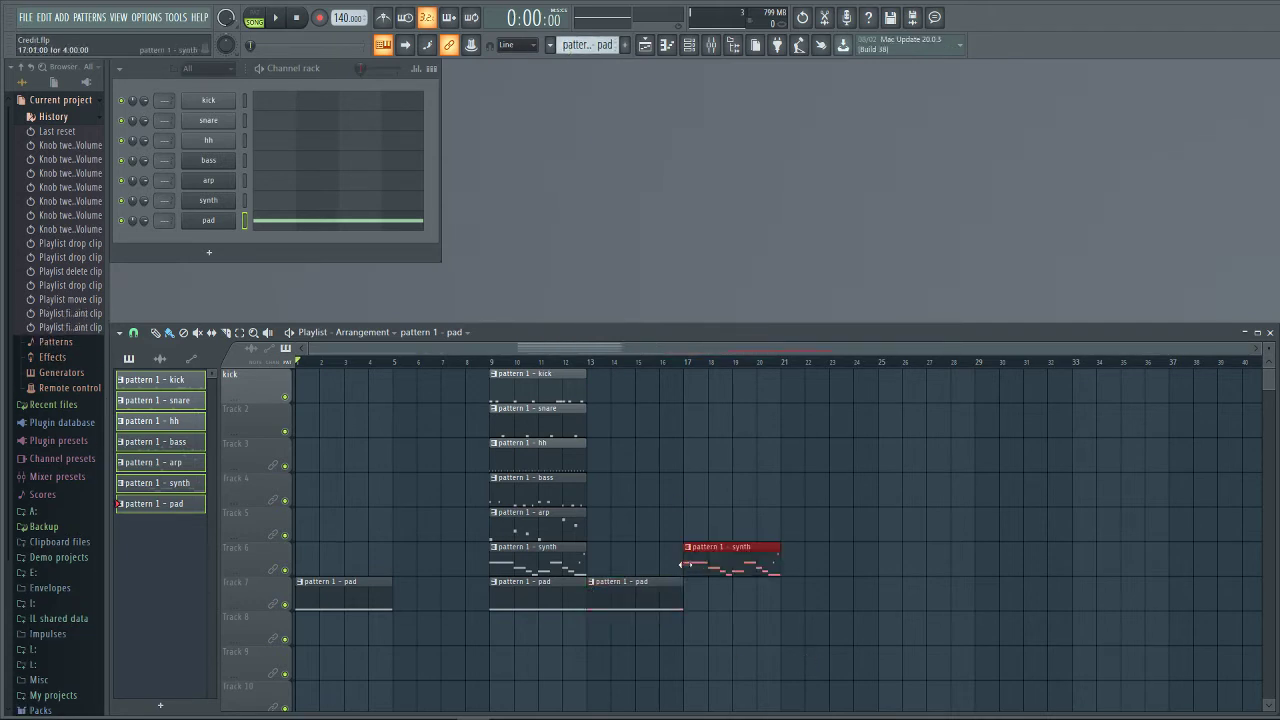
left_click(713, 504)
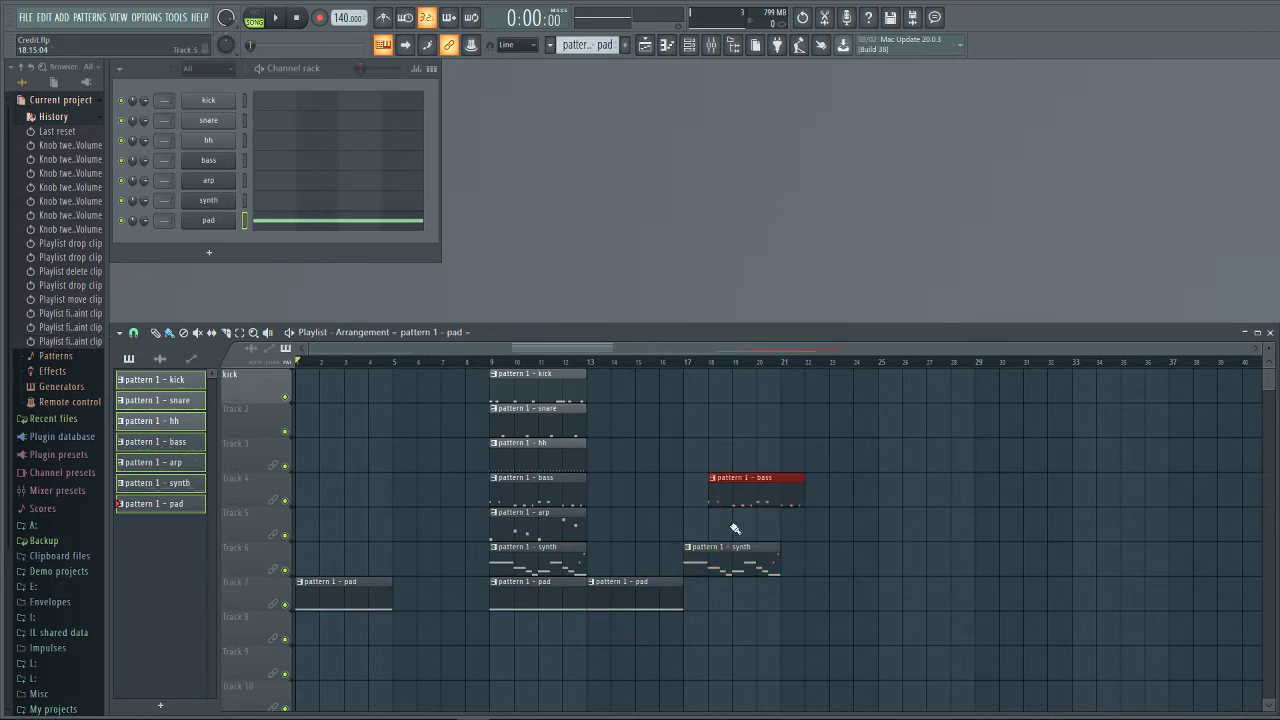
left_click(667, 456)
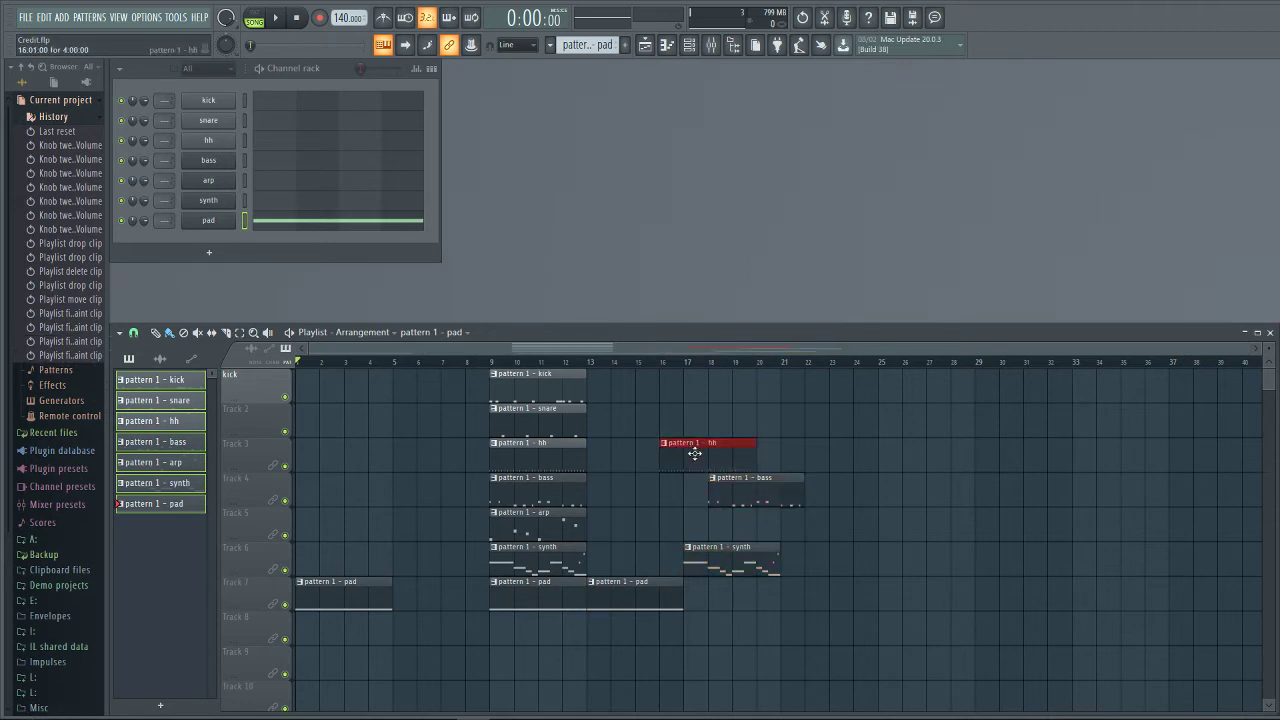
left_click(713, 398)
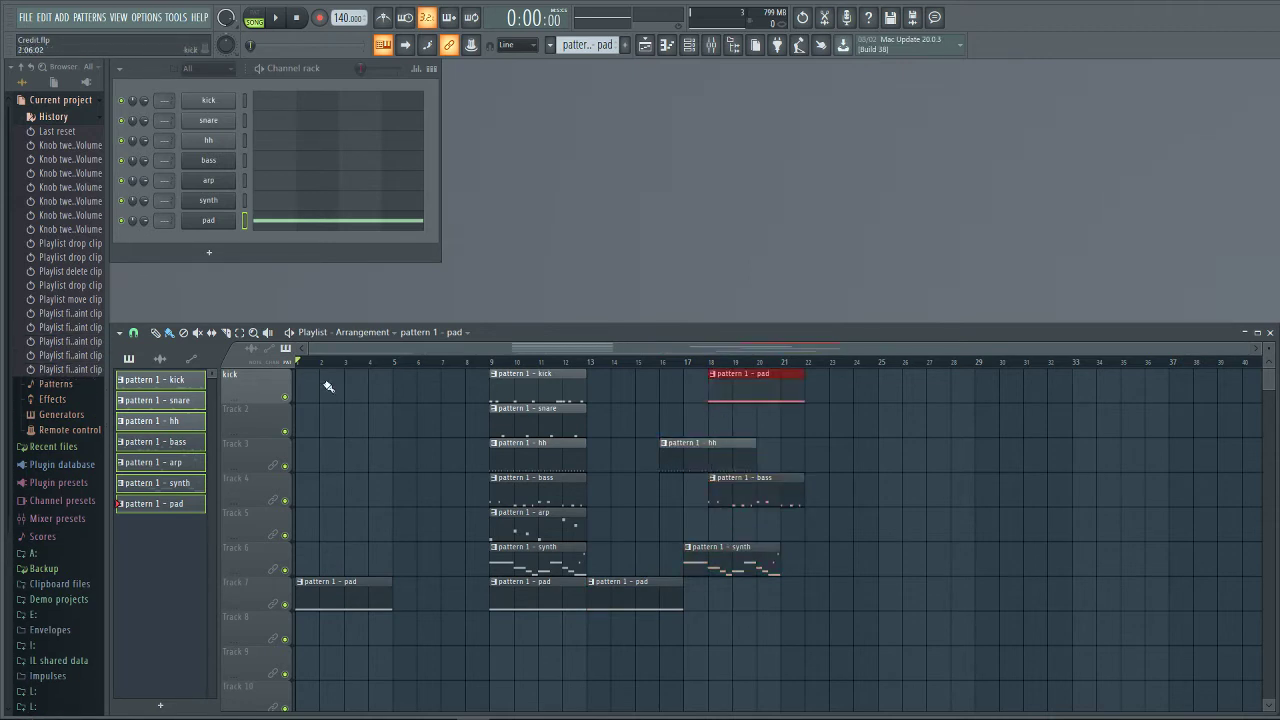
left_click(638, 422)
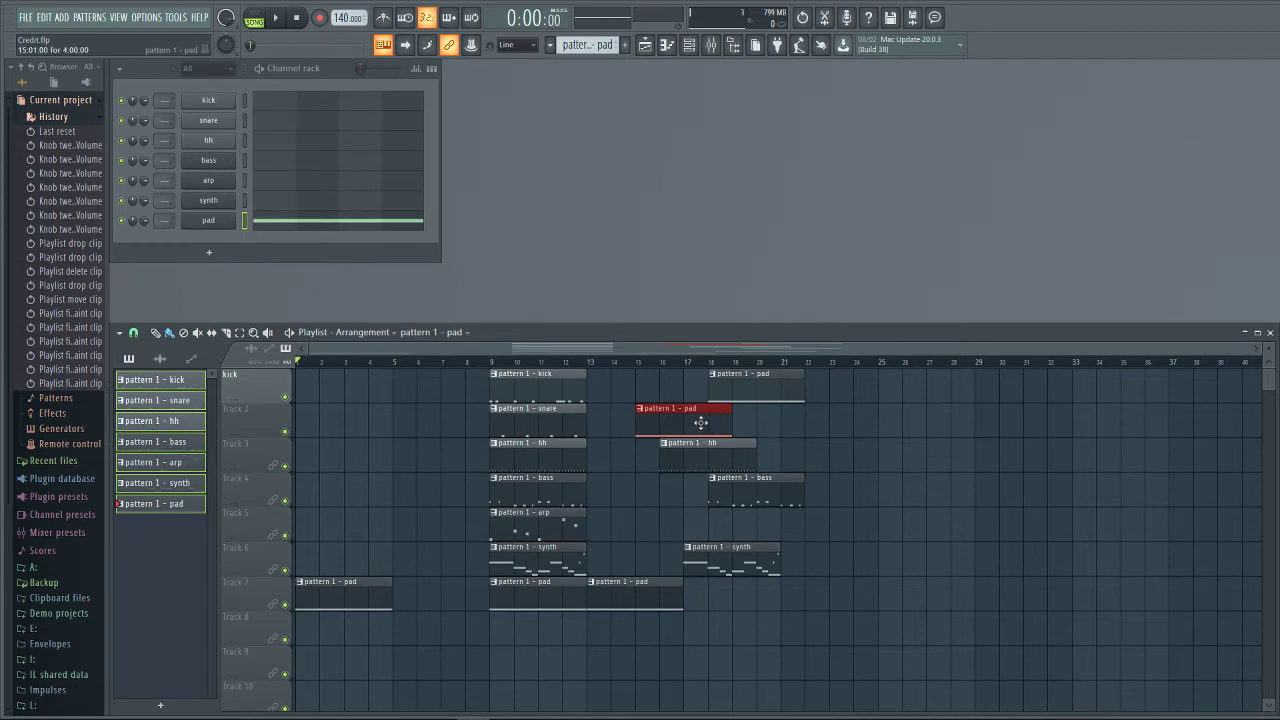
Step: Delete the six test clips located after the bar 9 clip column
right_click(737, 395)
right_click(728, 412)
right_click(739, 450)
right_click(741, 485)
right_click(735, 560)
right_click(640, 595)
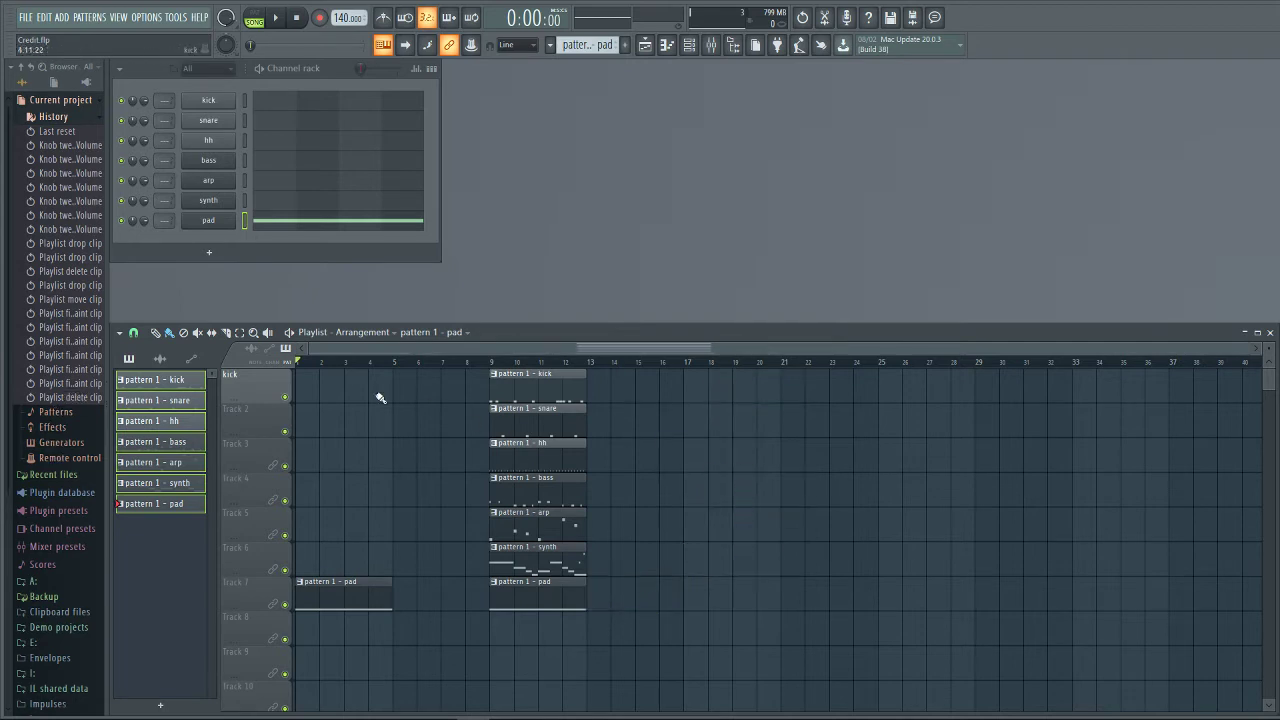
Step: Turn Lock to content back on for the kick track and Track 2
right_click(268, 383)
left_click(331, 535)
right_click(269, 422)
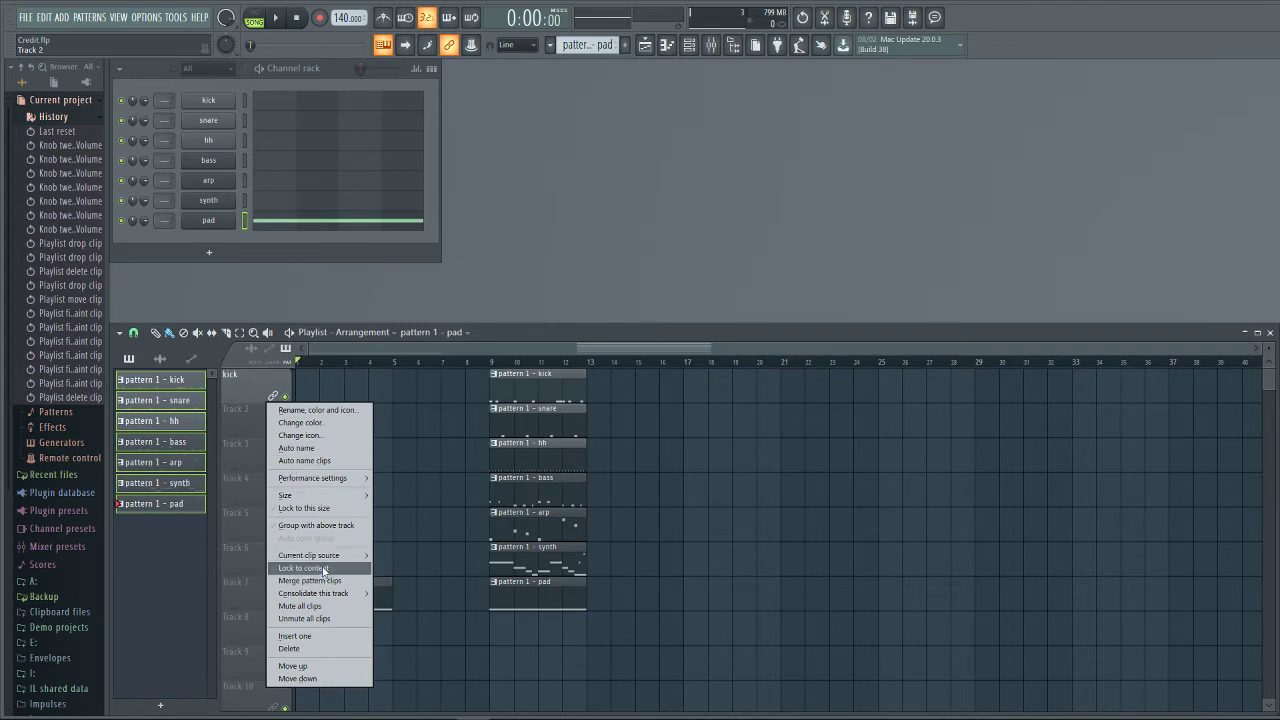
mouse_move(324, 598)
left_click(327, 568)
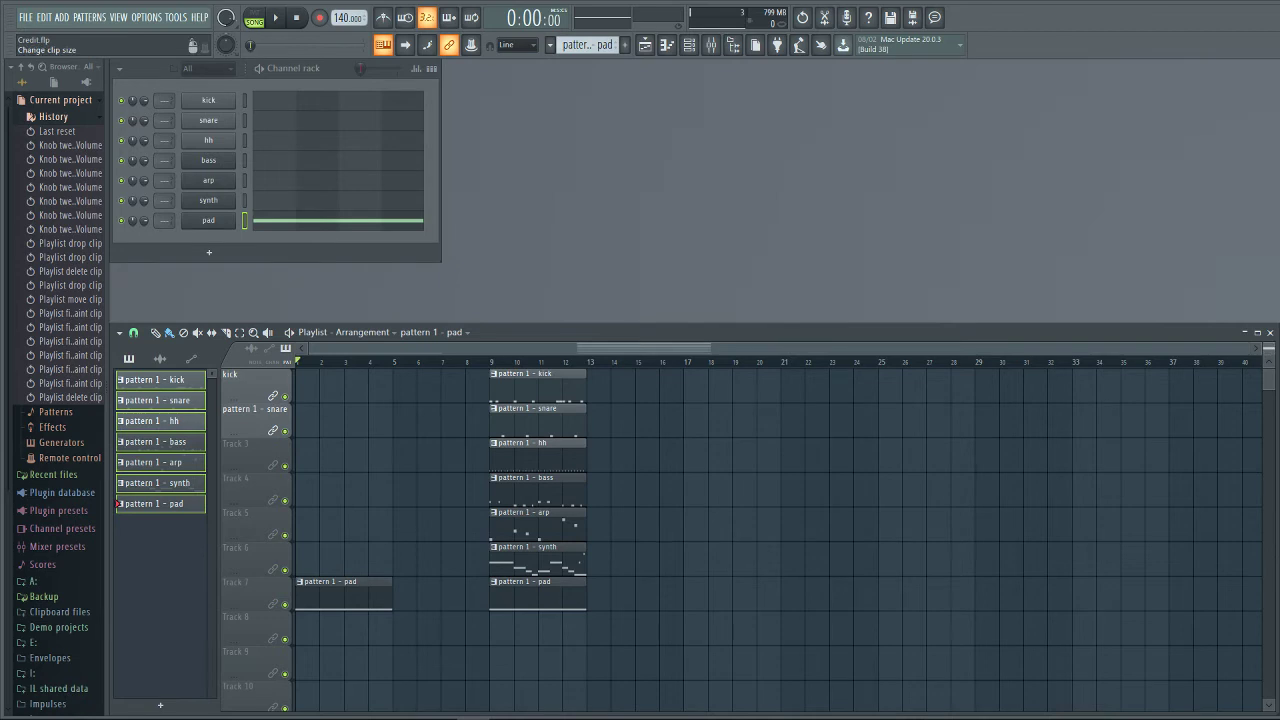
Step: Add hh and pad clips at bars 13 and 17 on their locked tracks, plus bass, arp and synth clips at bar 17
scroll(640, 540, "down", 5)
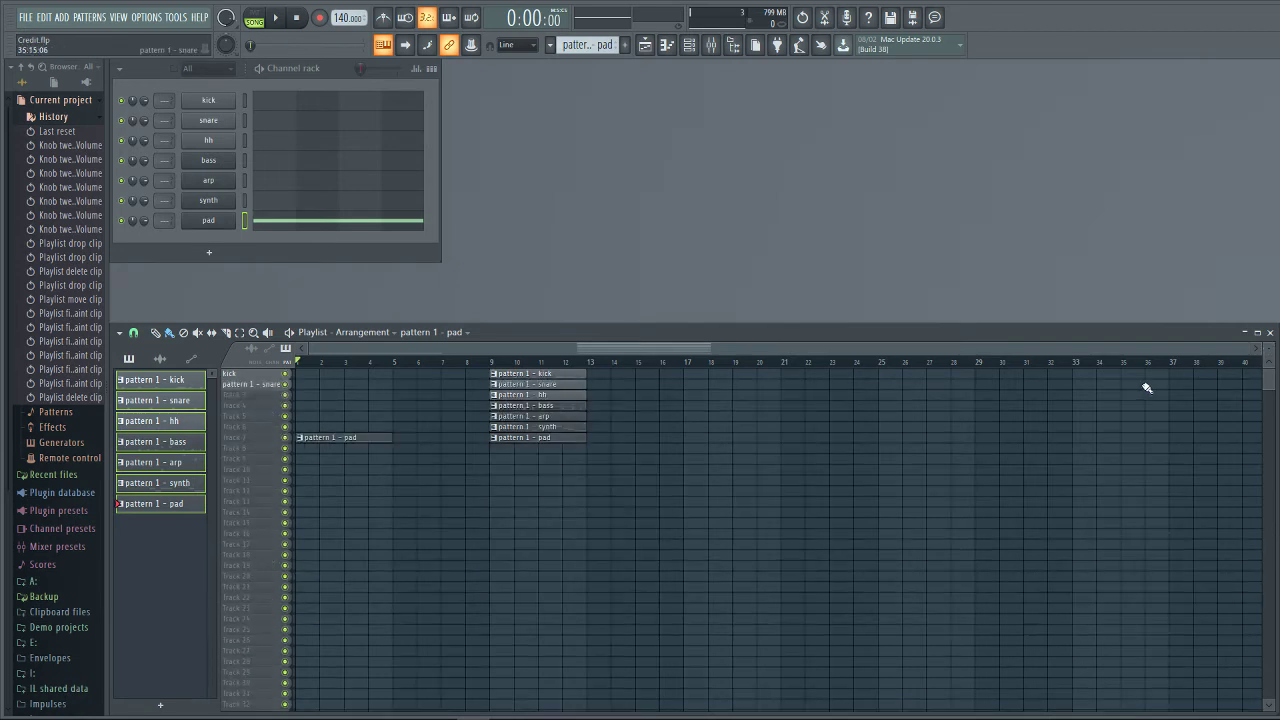
scroll(740, 540, "up", 5)
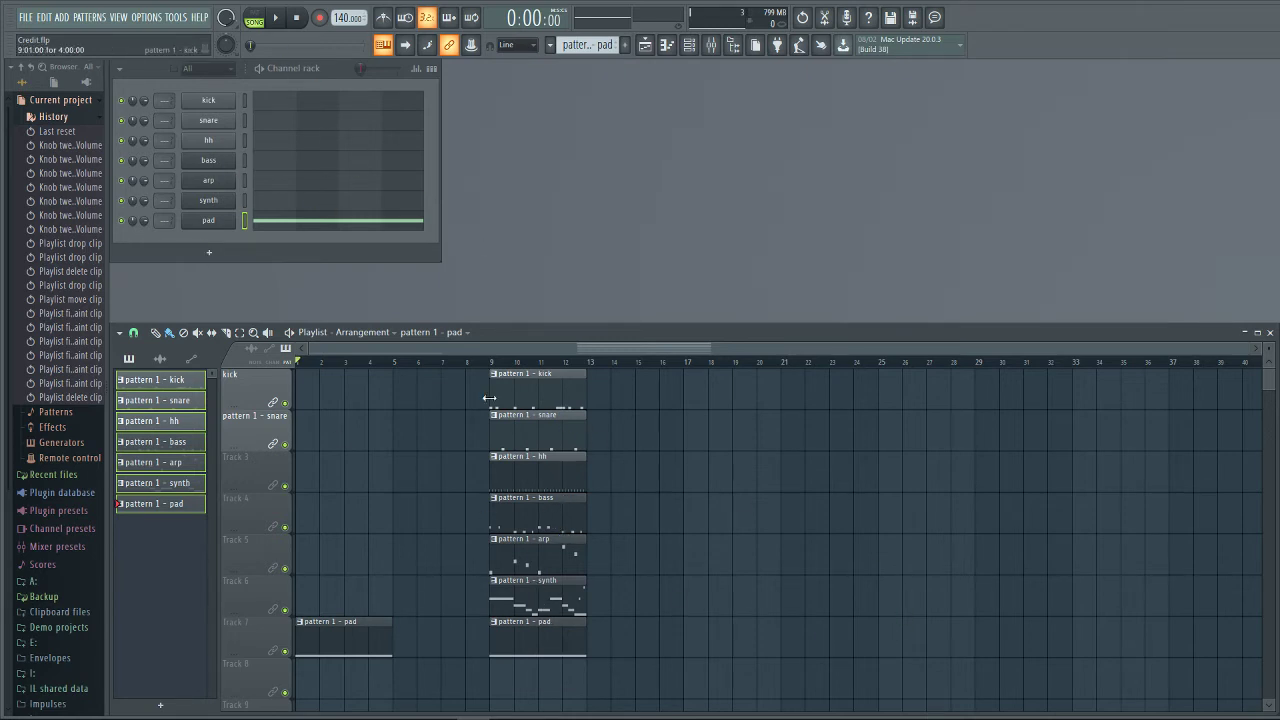
left_click(599, 467)
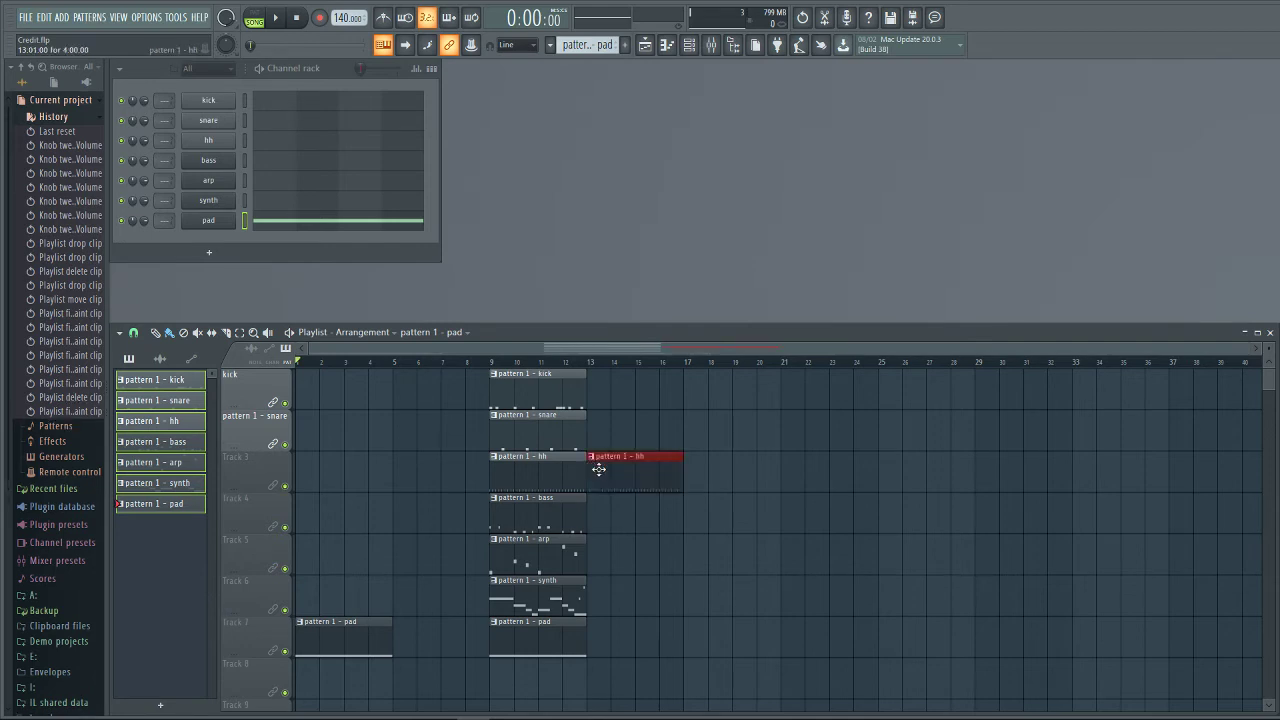
left_click(688, 478)
left_click(686, 520)
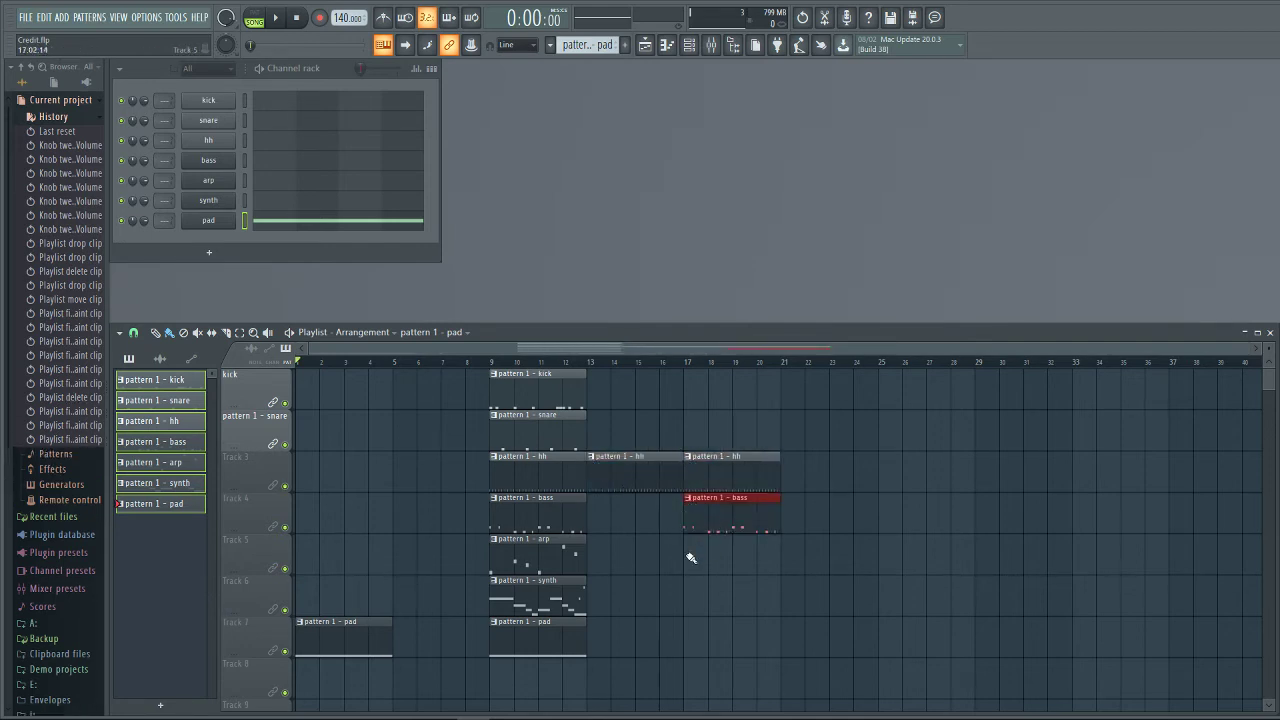
left_click(687, 557)
left_click(688, 597)
left_click(690, 641)
left_click(618, 643)
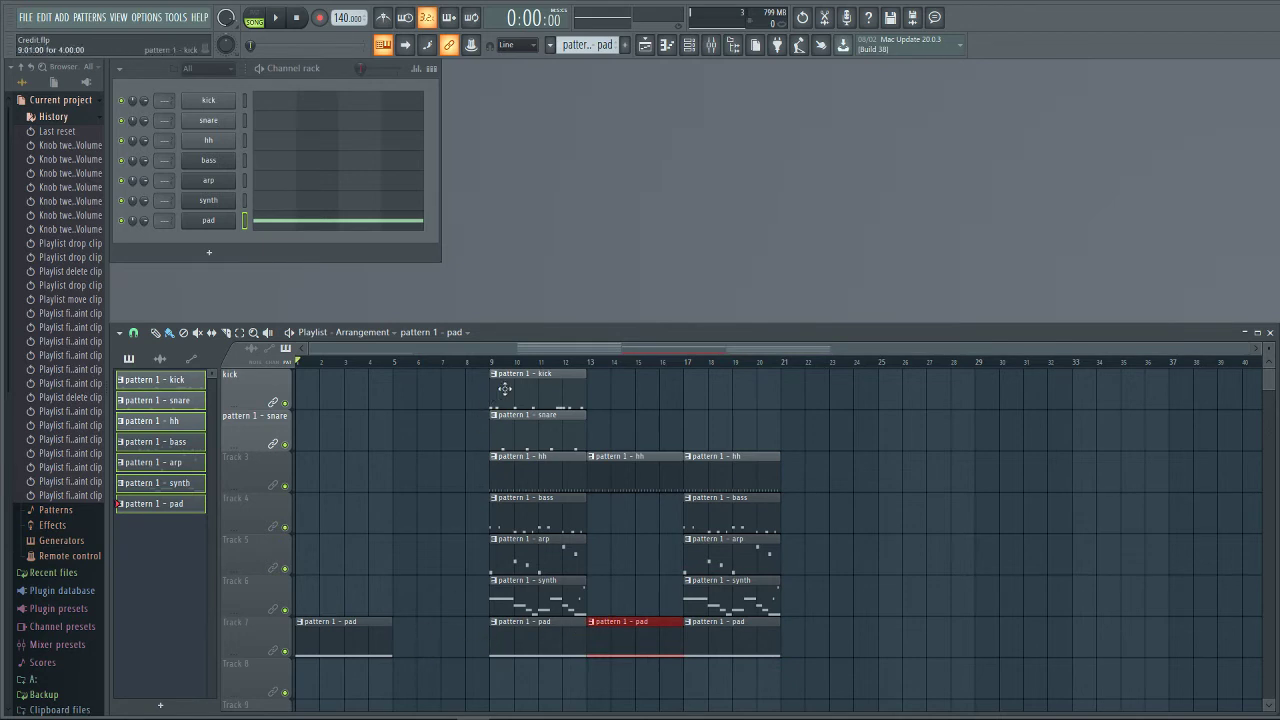
Step: Select the seven clips at bar 9, from kick to pad, and duplicate them to bar 13
mouse_move(506, 386)
left_mouse_down()
mouse_move(514, 609)
mouse_move(551, 651)
left_mouse_up()
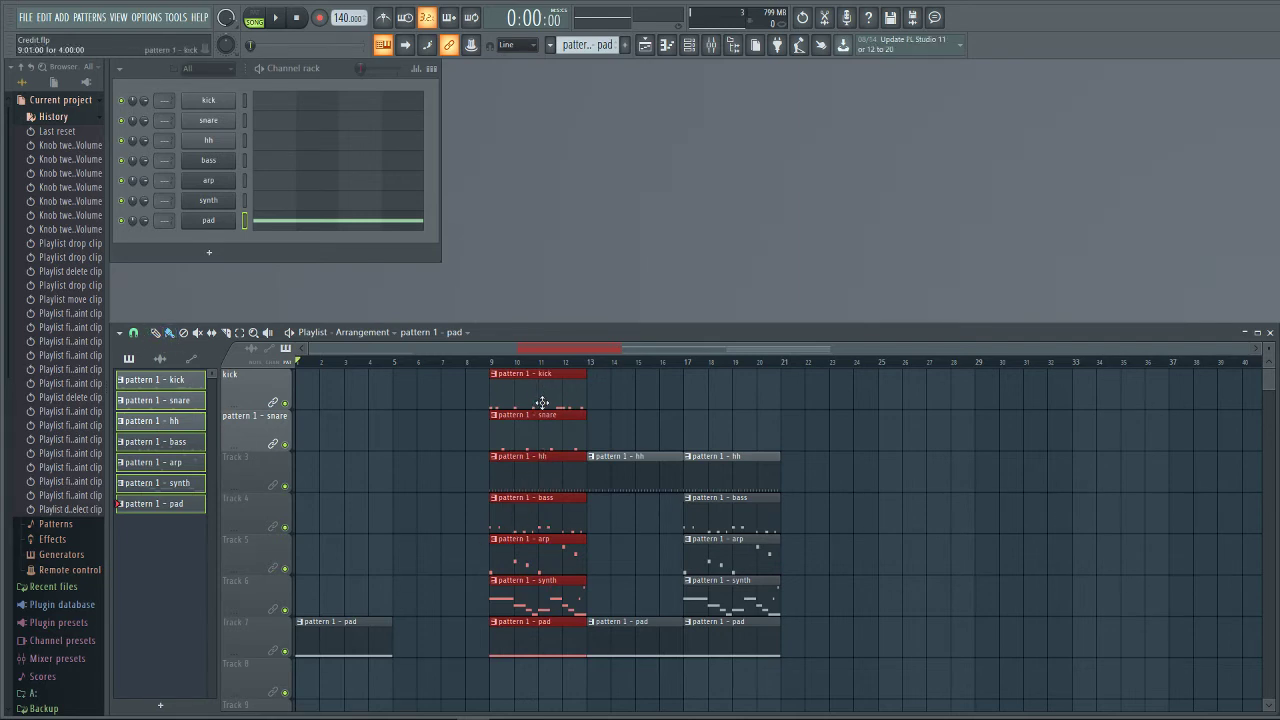
key("ctrl+b")
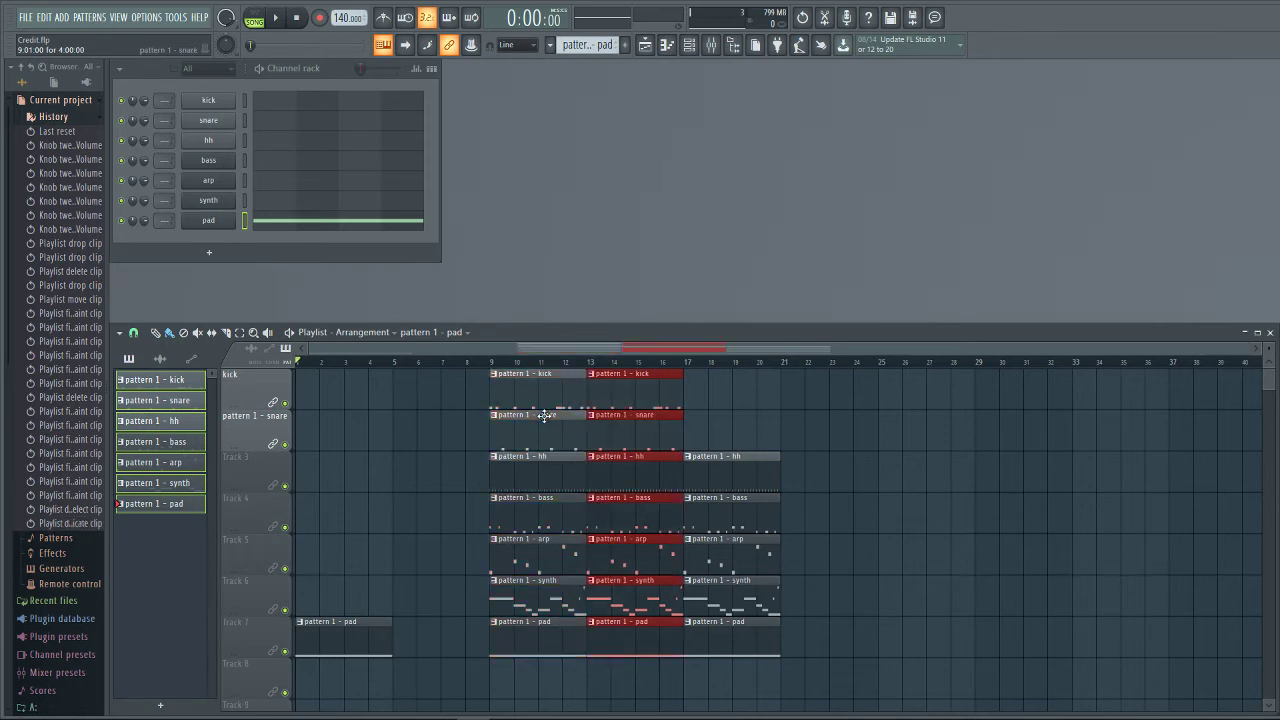
Step: Try moving the seven copied clips away from bar 13, then undo the move and the duplication
left_click_drag(620, 397, 830, 391)
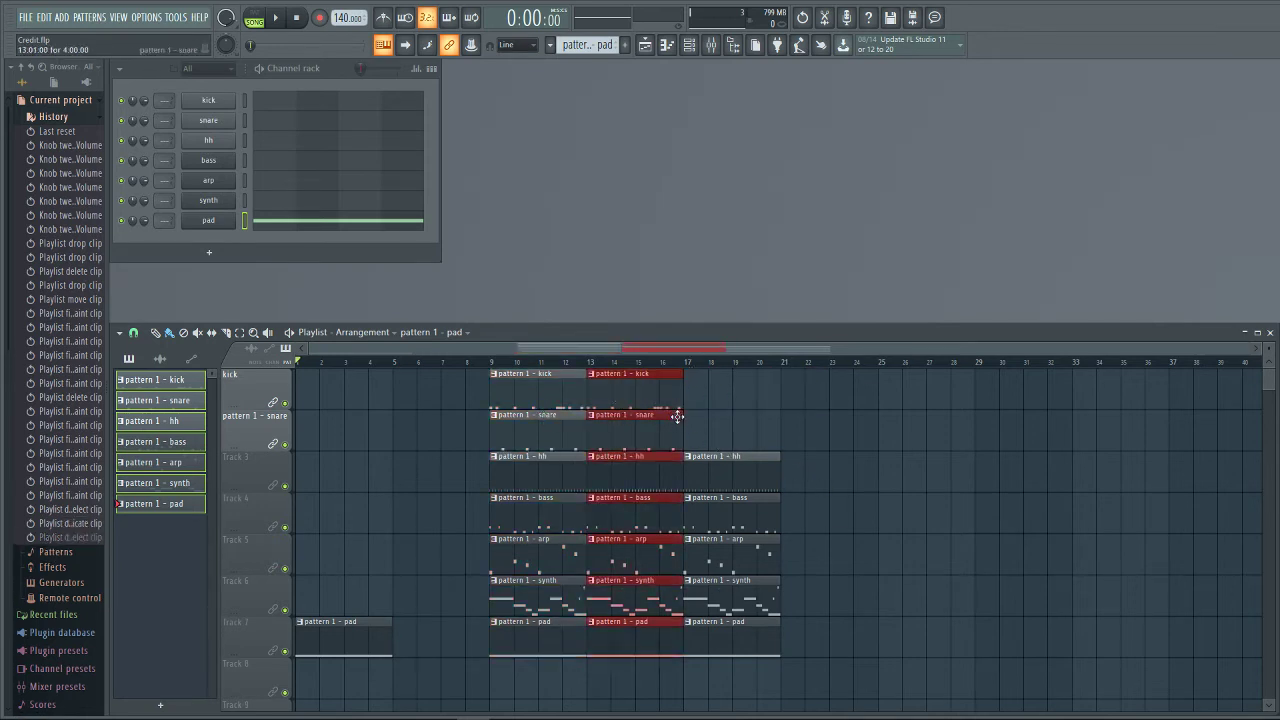
left_click_drag(677, 416, 634, 383)
key("ctrl+alt+z")
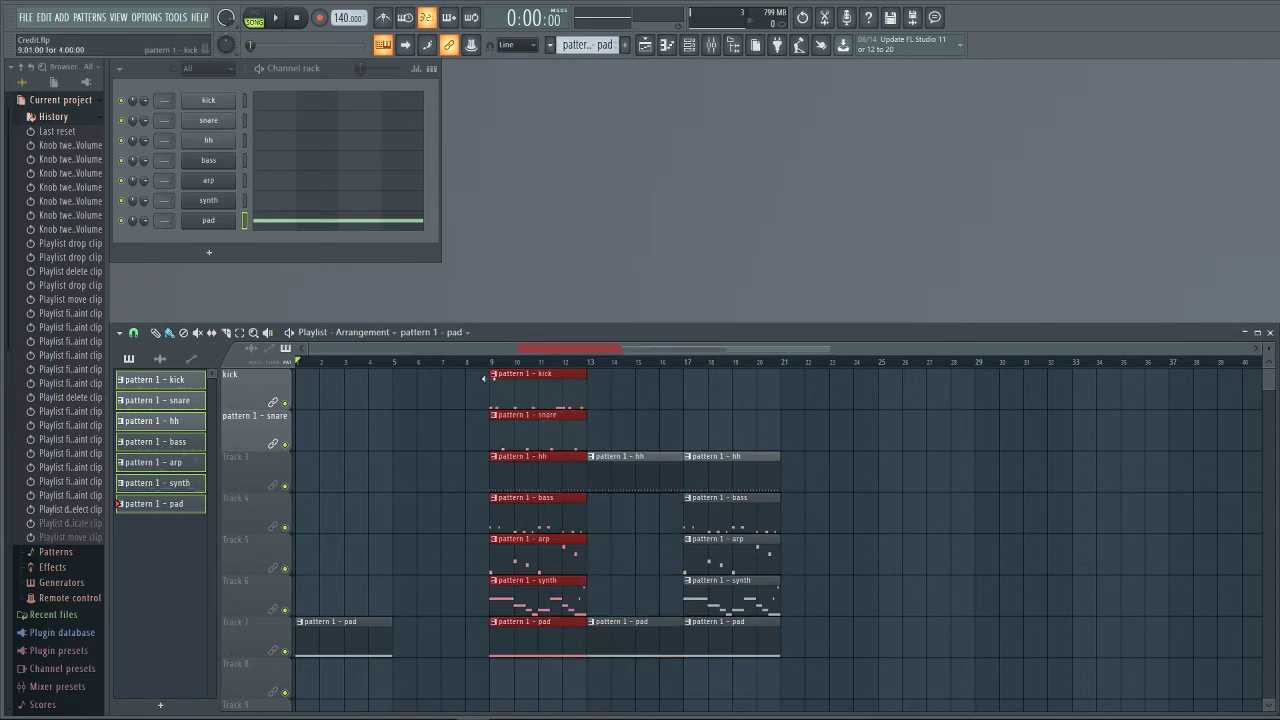
key("ctrl+alt+z")
Step: Select all clips from bar 9 to bar 20, duplicate them to bar 21, then delete the duplicates
left_click_drag(481, 391, 758, 651)
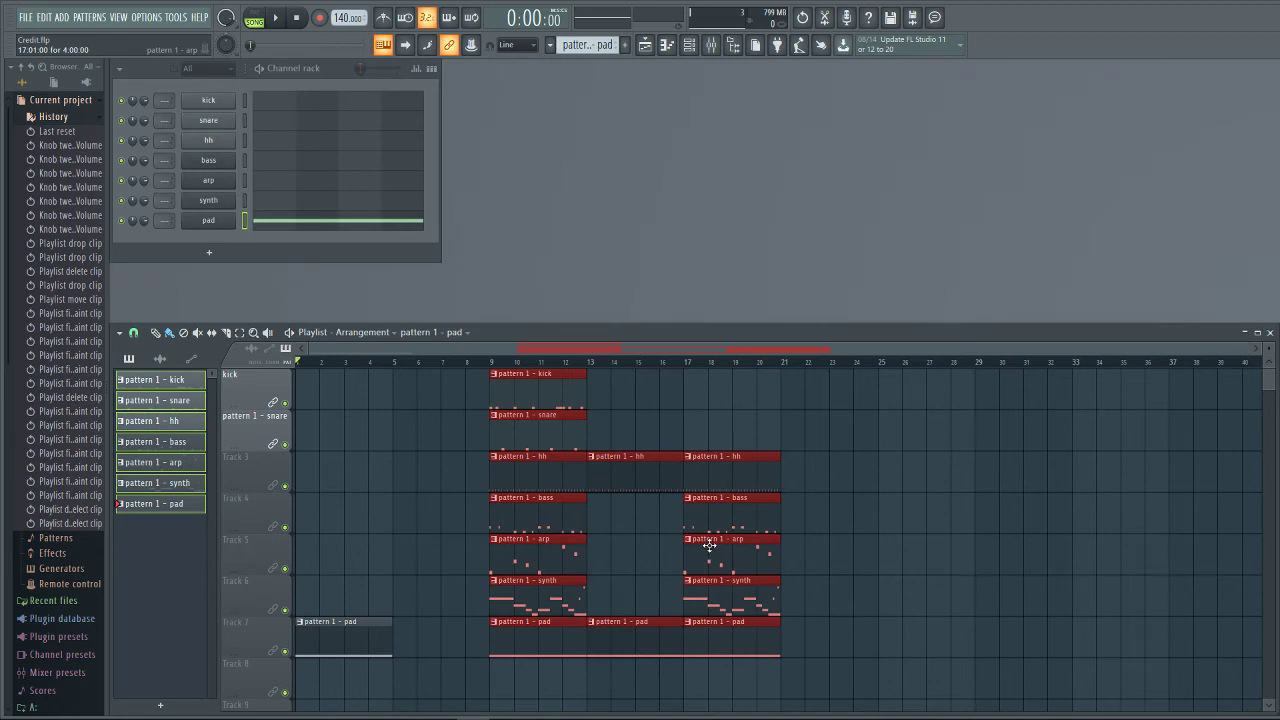
key("ctrl+b")
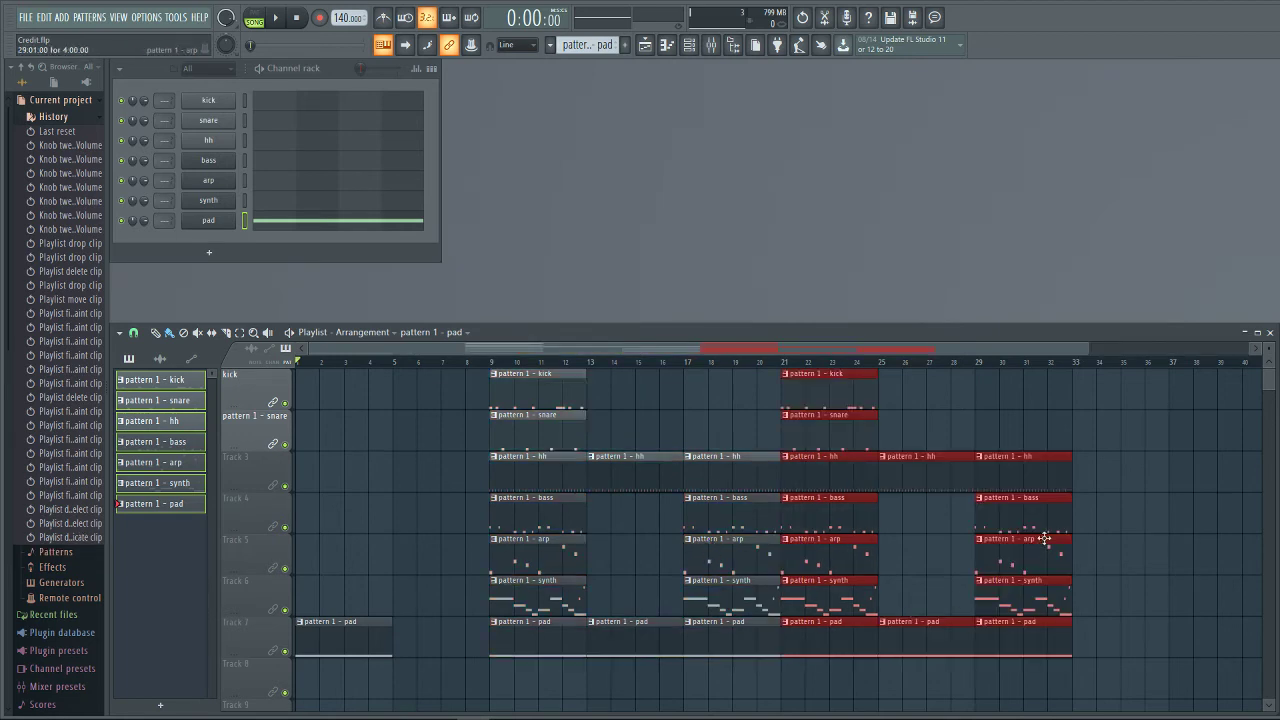
mouse_move(1046, 534)
left_mouse_down()
mouse_move(1009, 611)
mouse_move(849, 526)
mouse_move(875, 450)
mouse_move(737, 386)
left_mouse_up()
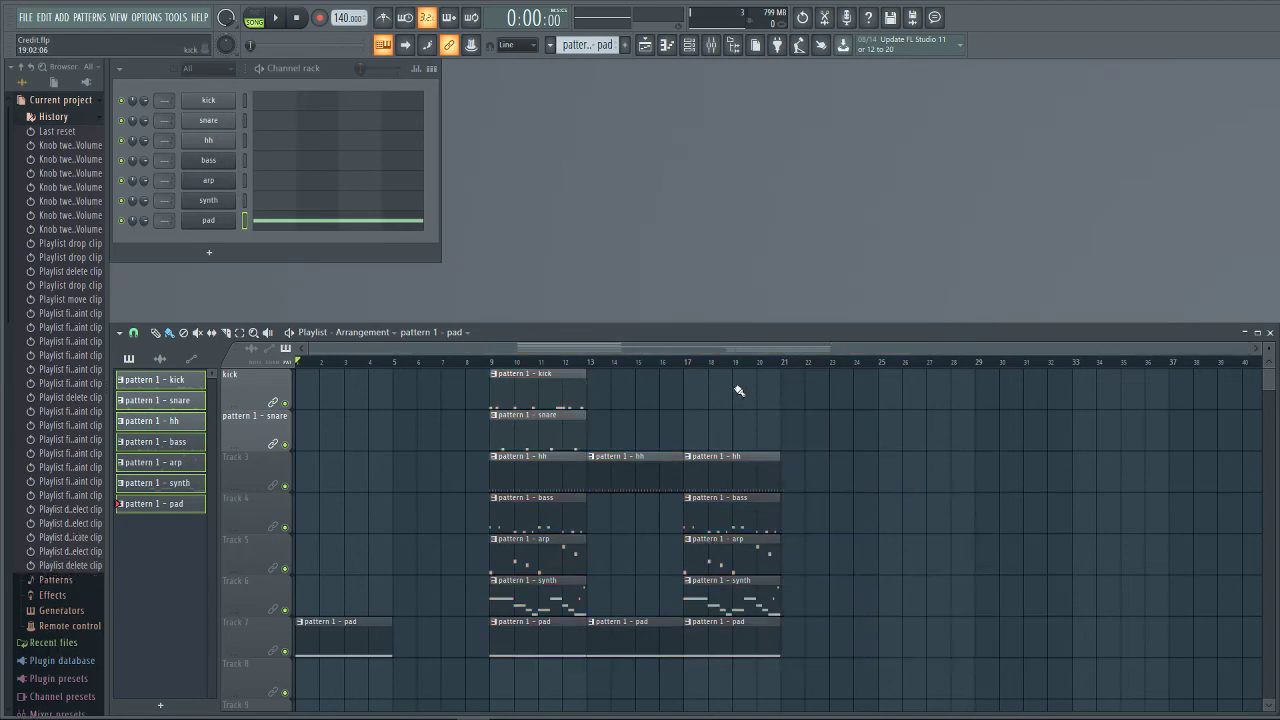
Step: Copy the seven-clip column at bar 9 to bars 21 and 25, and add synth, pad and snare clips at bar 5
mouse_move(545, 378)
left_mouse_down()
mouse_move(549, 628)
mouse_move(546, 390)
mouse_move(938, 395)
mouse_move(914, 395)
left_mouse_up()
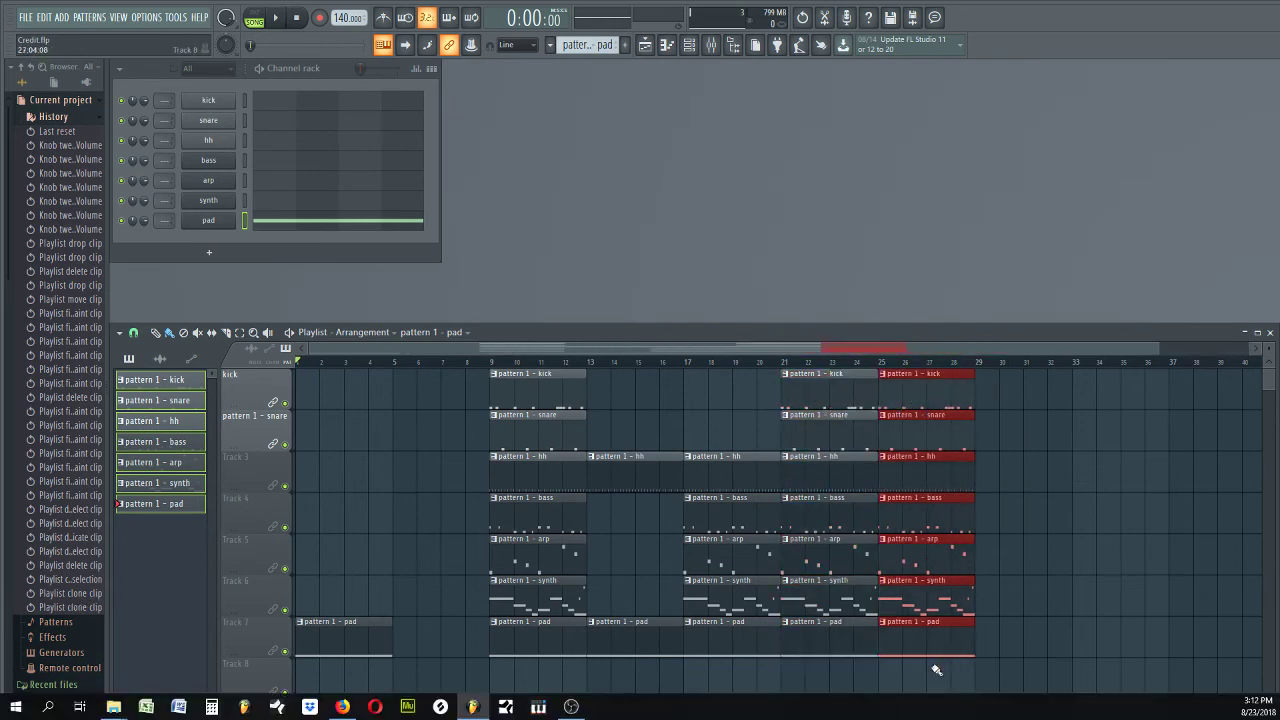
left_click(397, 591)
left_click(400, 620)
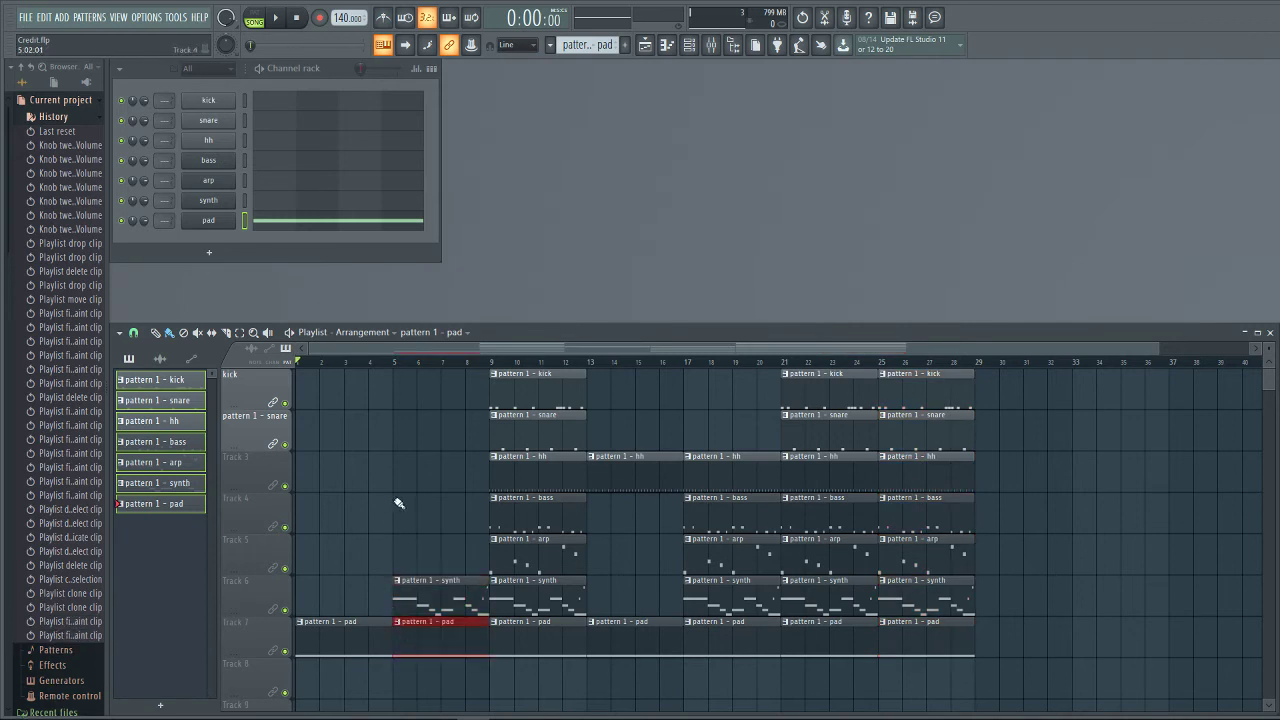
left_click(406, 436)
left_click(400, 432)
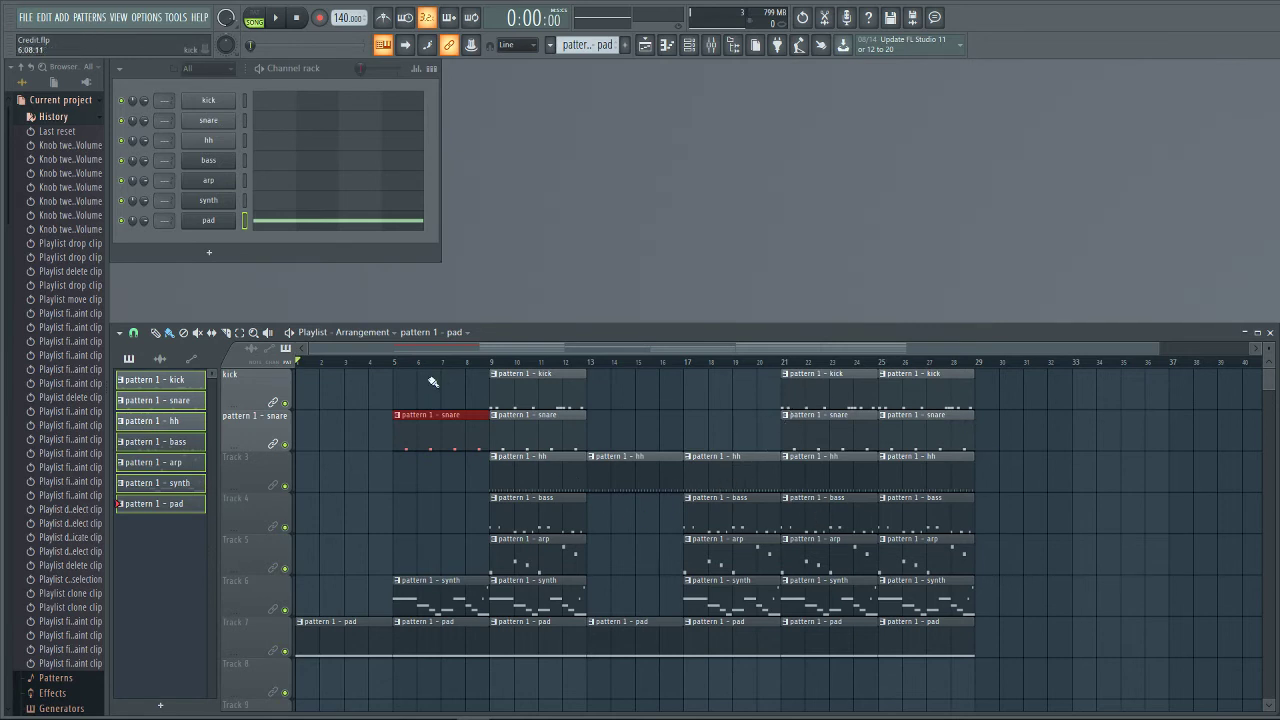
Step: Select all clips from bar 5 to bar 28 and duplicate the whole section to bar 29
left_click_drag(405, 383, 950, 647)
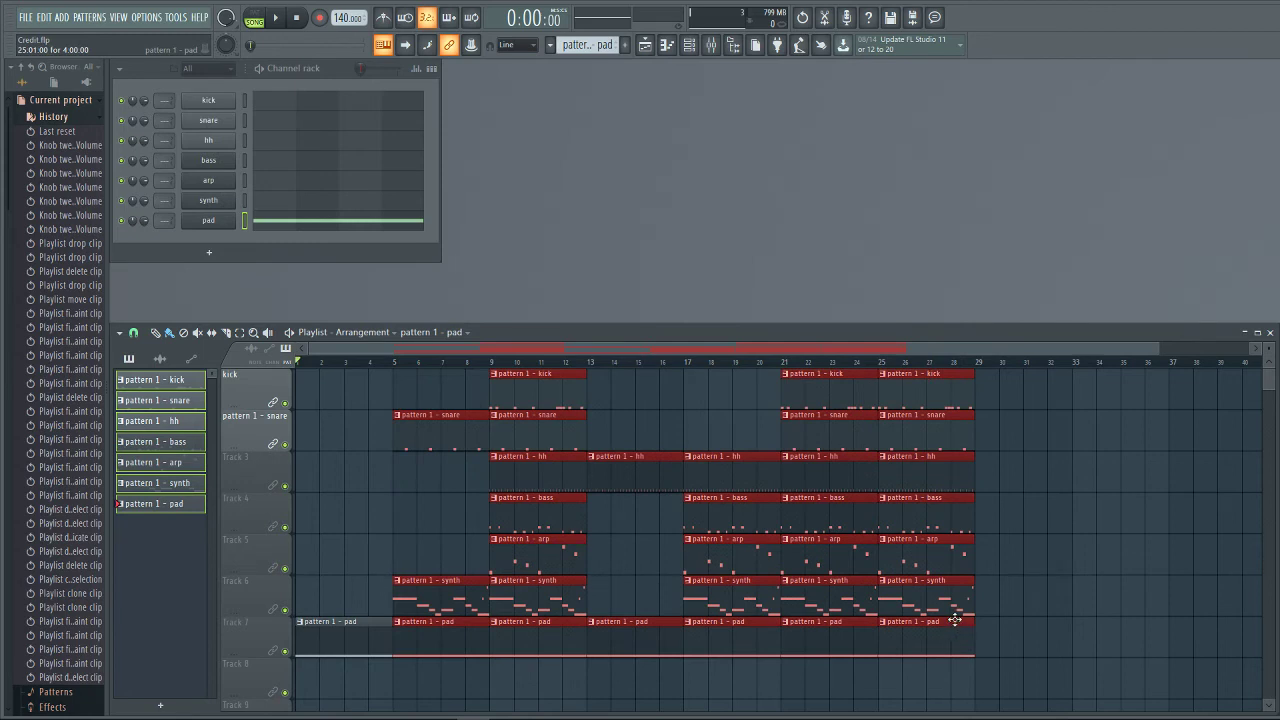
key("ctrl+b")
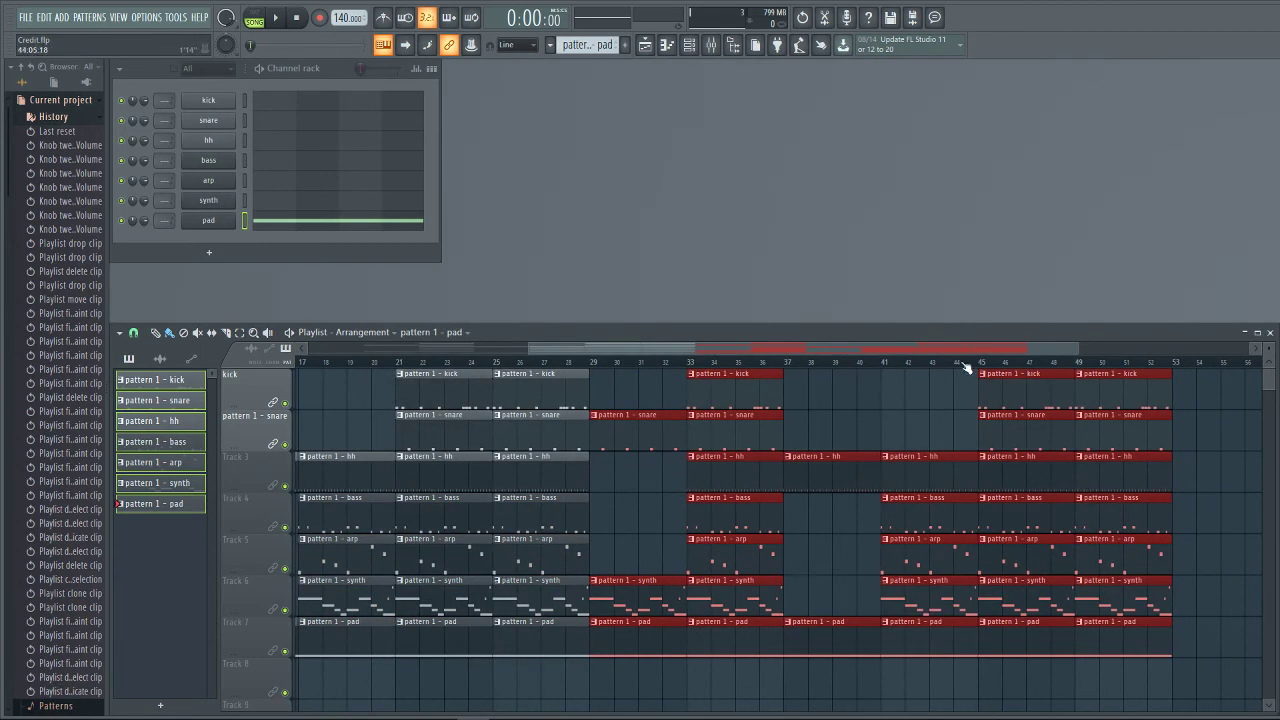
left_click_drag(1082, 352, 656, 358)
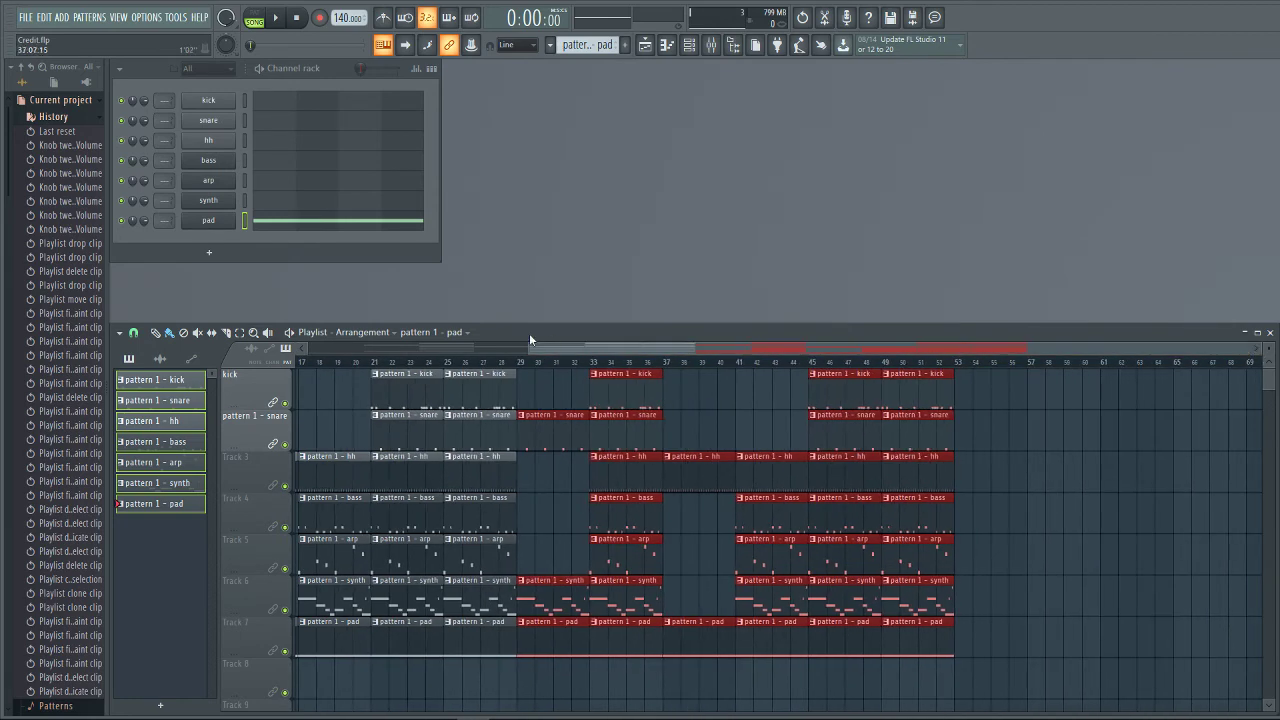
left_click_drag(522, 351, 300, 351)
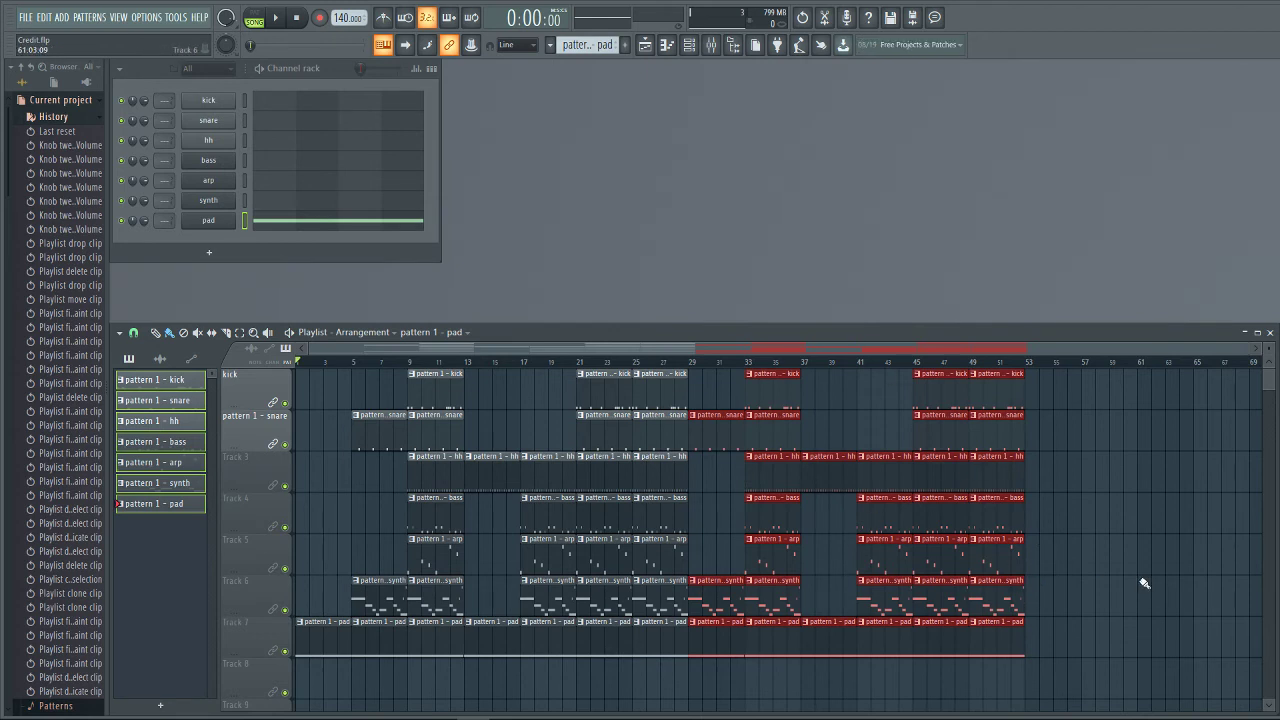
Step: Try deleting a test arp clip at bar 54, the bar 49 arp clip and the bar 33 kick clip, undoing the last two deletions
left_click(1062, 571)
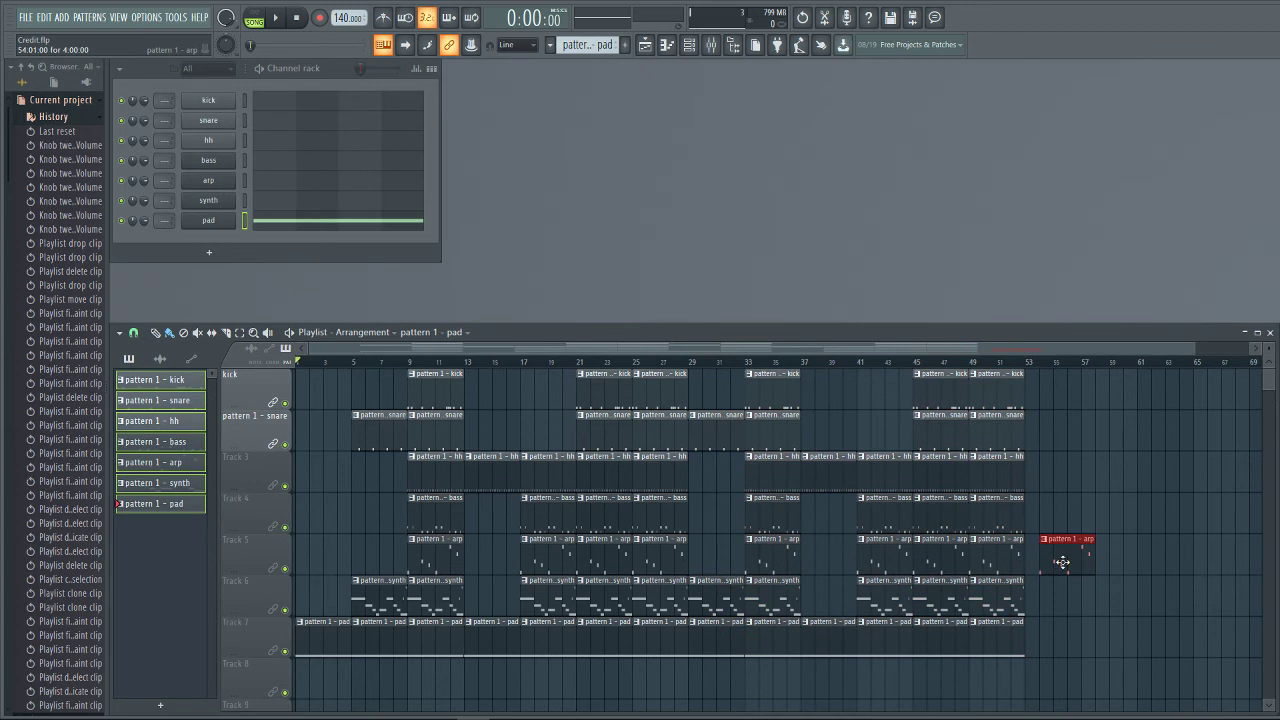
right_click(1062, 563)
right_click(999, 552)
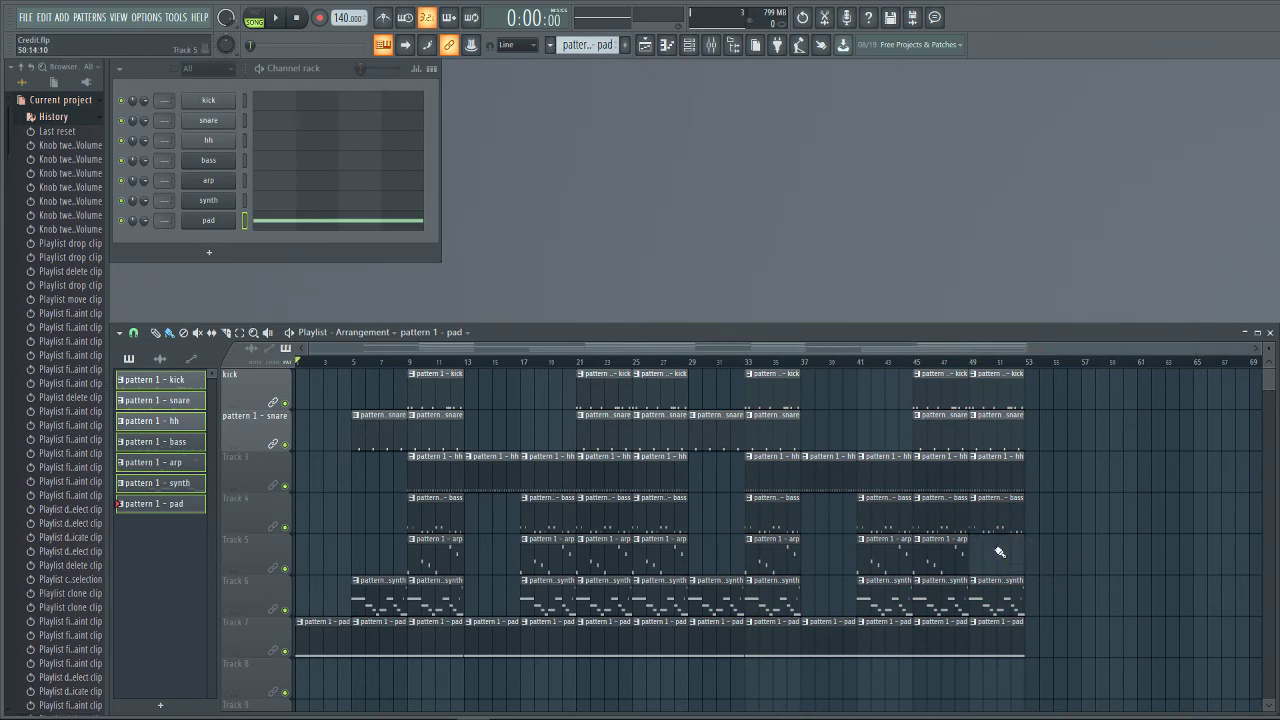
key("ctrl+z")
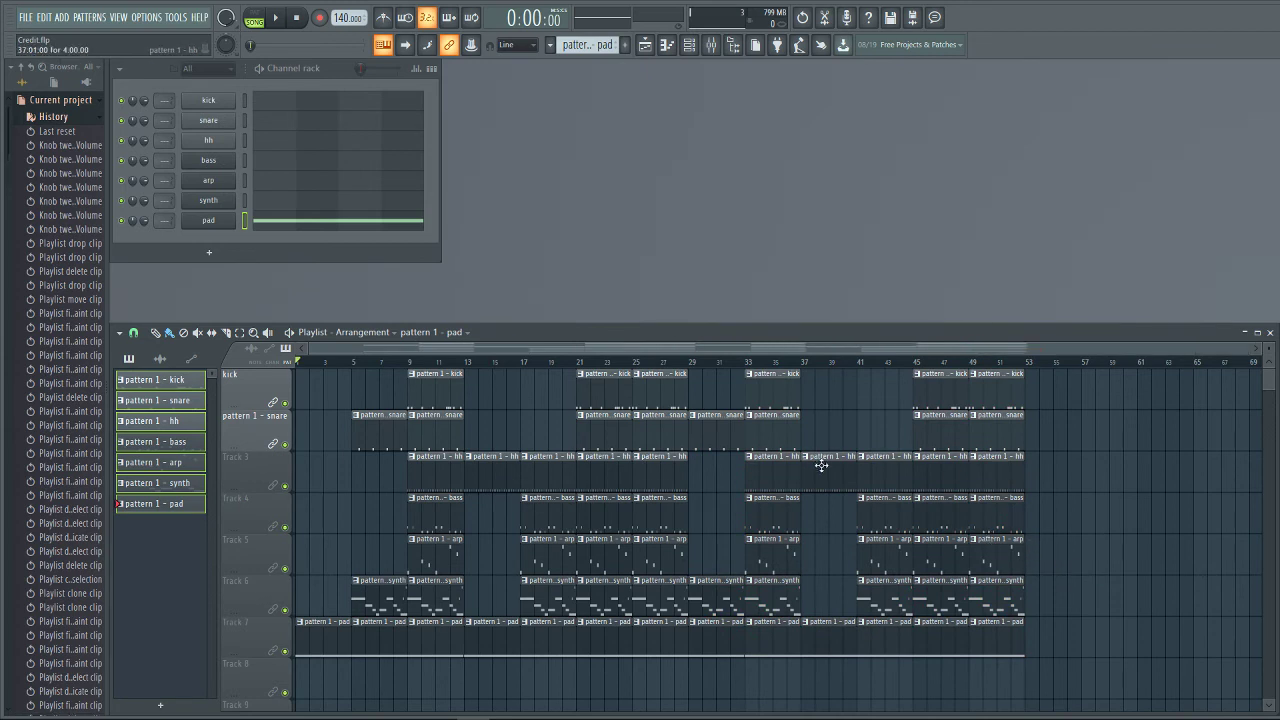
right_click(765, 378)
key("ctrl+z")
Step: Select all clips from bar 37 to bar 52, then clear the selection
left_click_drag(822, 400, 1005, 657)
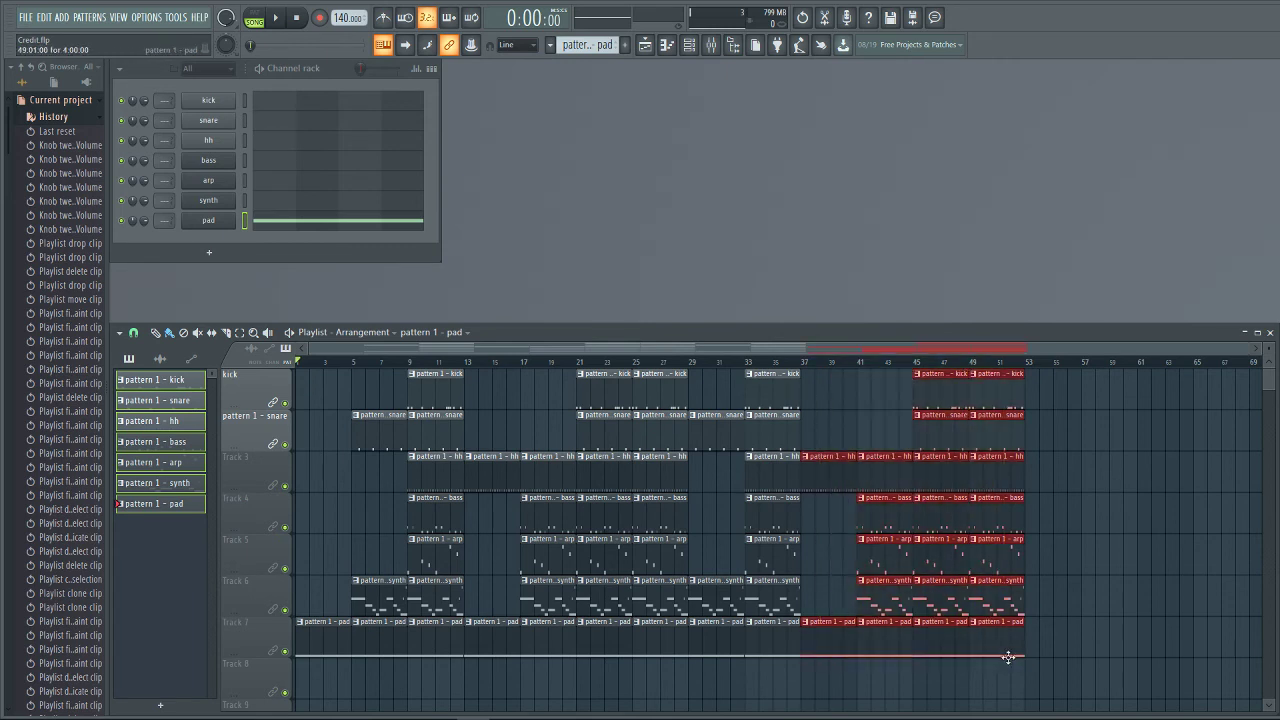
left_click(1038, 550)
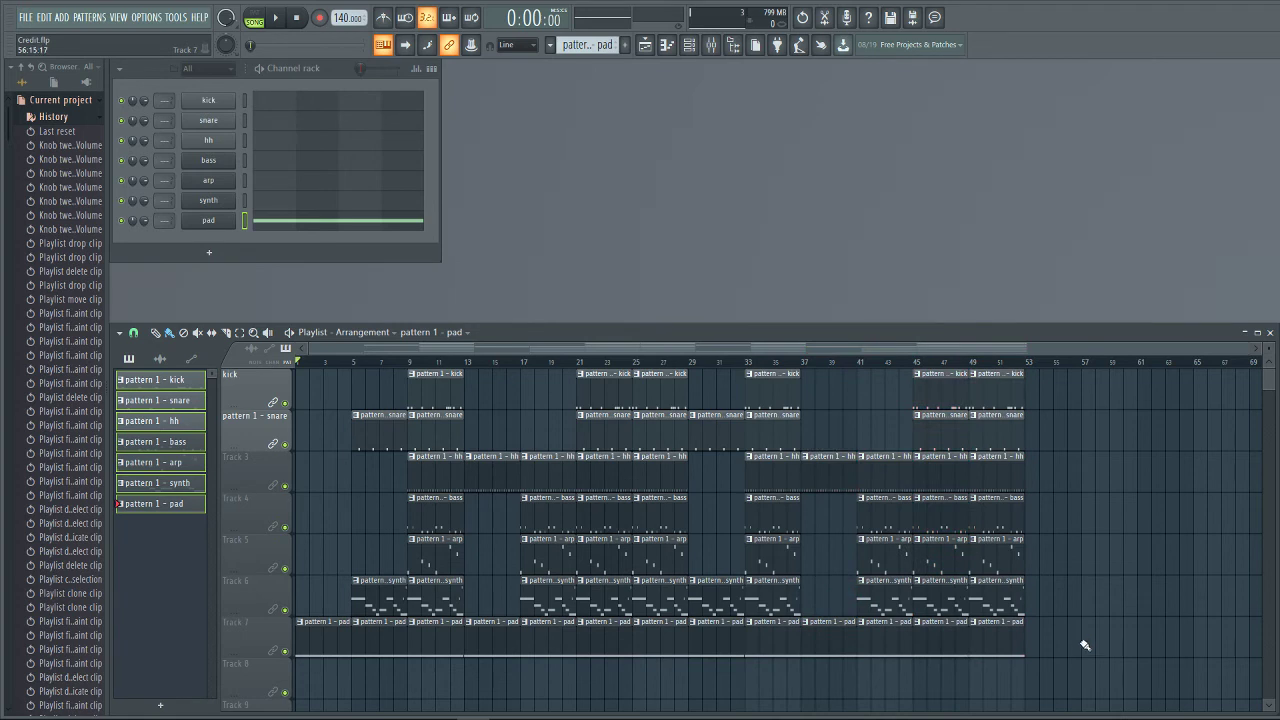
Step: Try extending the arrangement with arp and bass clips at bar 53 and a copied seven-clip column at bar 57, then delete them all
left_click(1052, 546)
left_click(1036, 516)
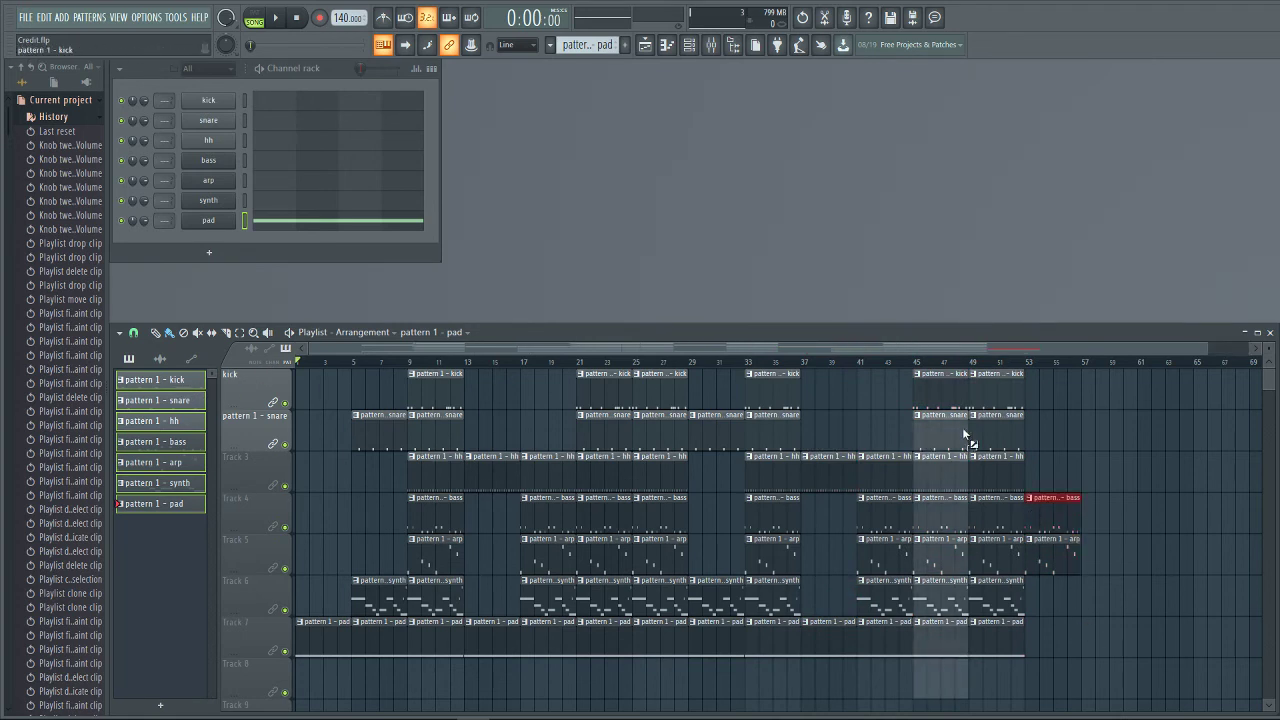
key("ctrl+v")
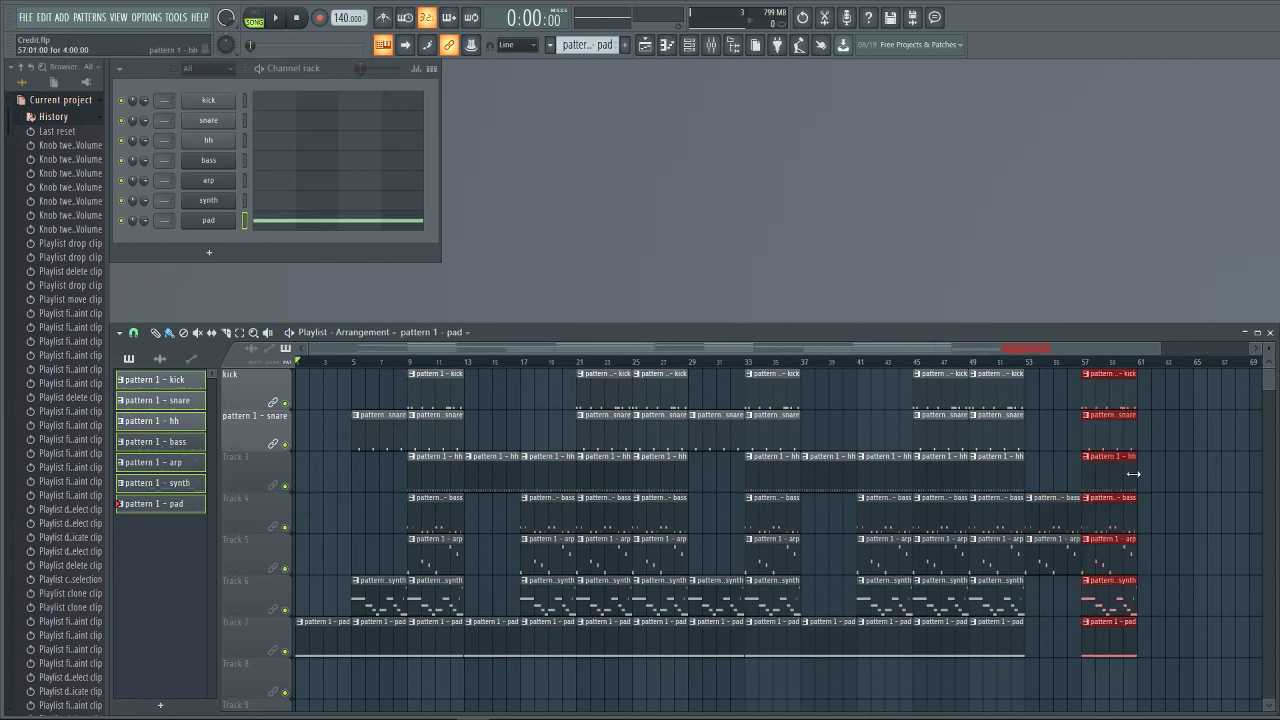
left_click(1179, 436)
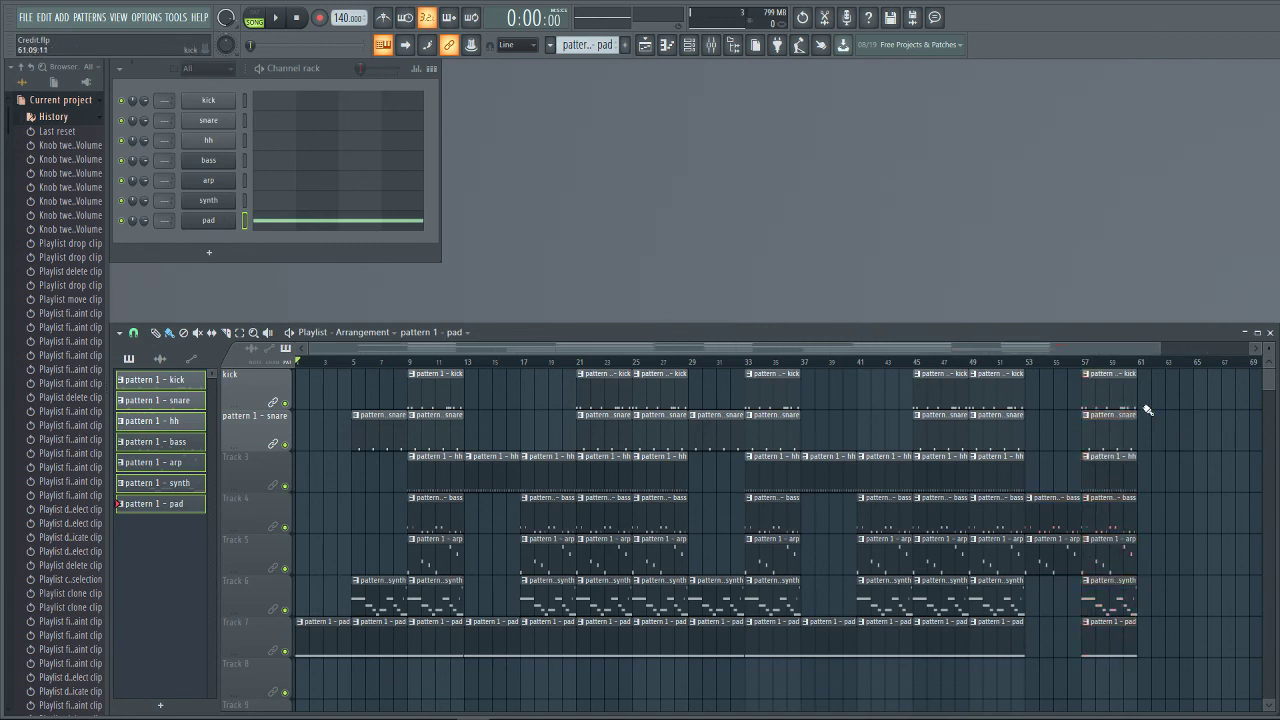
mouse_move(1122, 414)
left_mouse_down()
mouse_move(1094, 640)
mouse_move(1049, 551)
mouse_move(1061, 492)
left_mouse_up()
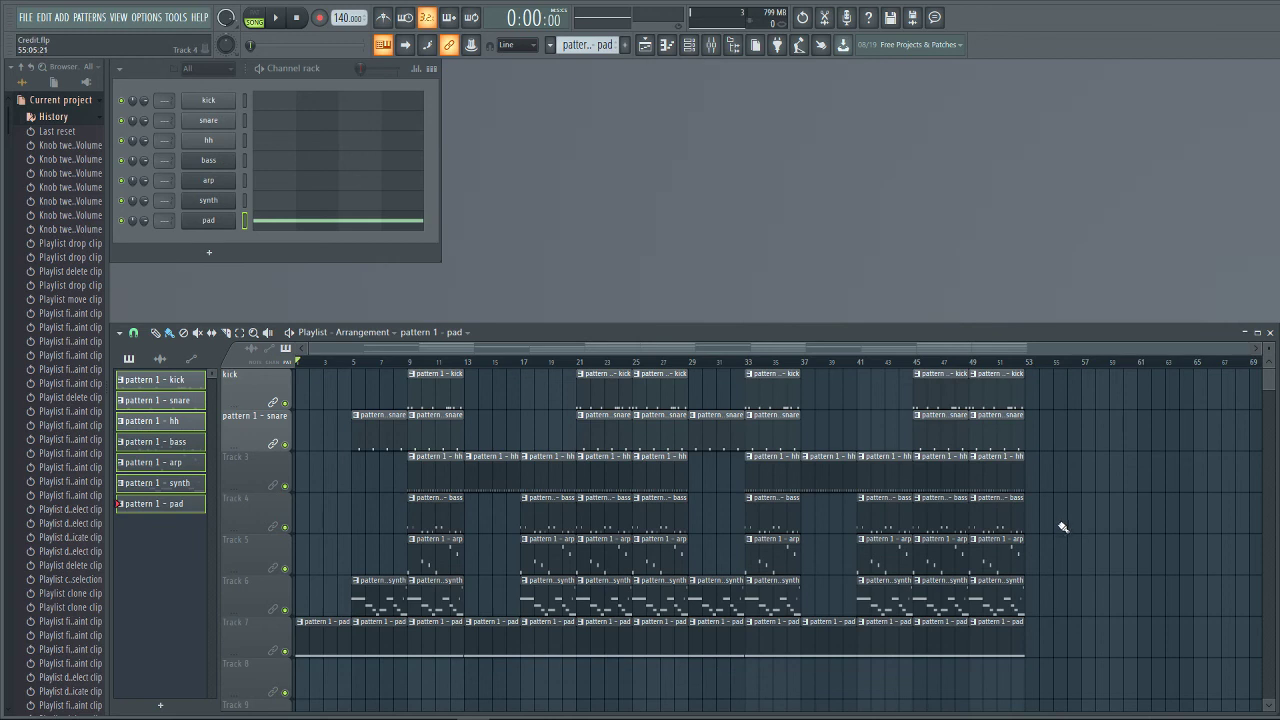
Step: Select the clips on all seven tracks from bar 45 to bar 52, then clear the selection
left_click(934, 390)
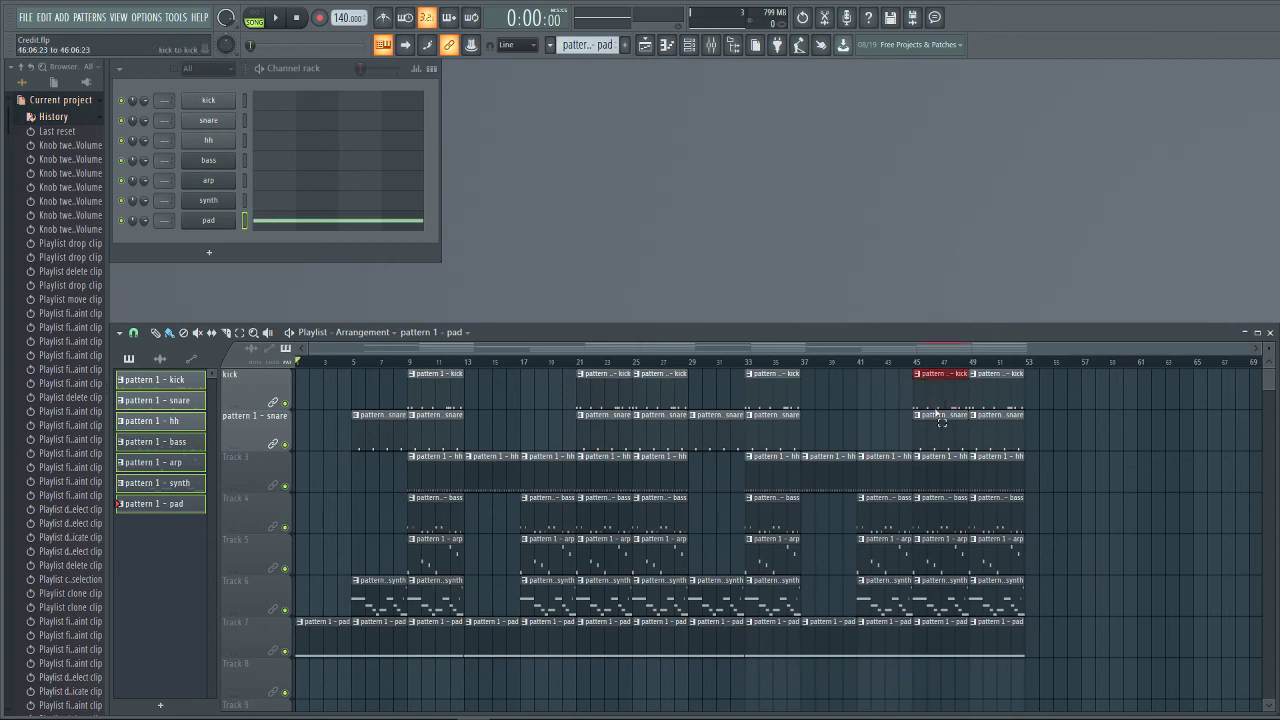
left_click_drag(925, 376, 1020, 651)
mouse_move(944, 388)
left_mouse_down()
mouse_move(1039, 386)
mouse_move(949, 397)
left_mouse_up()
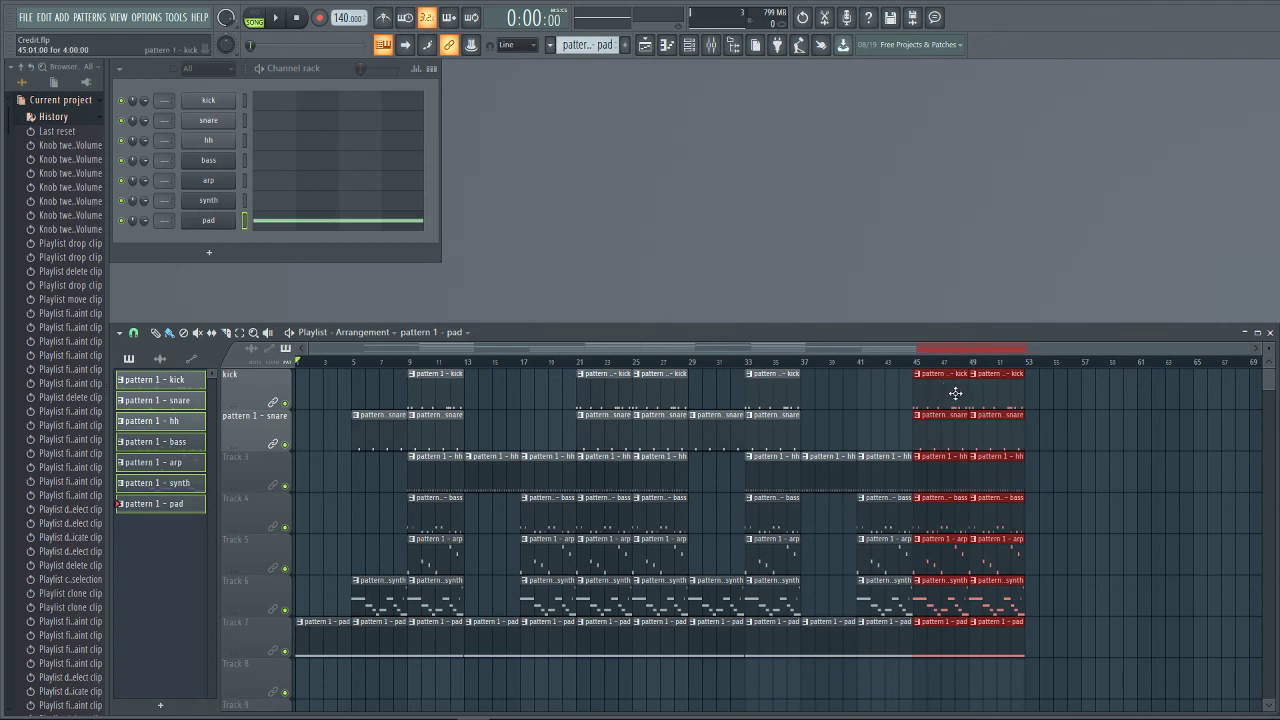
left_click(1110, 482)
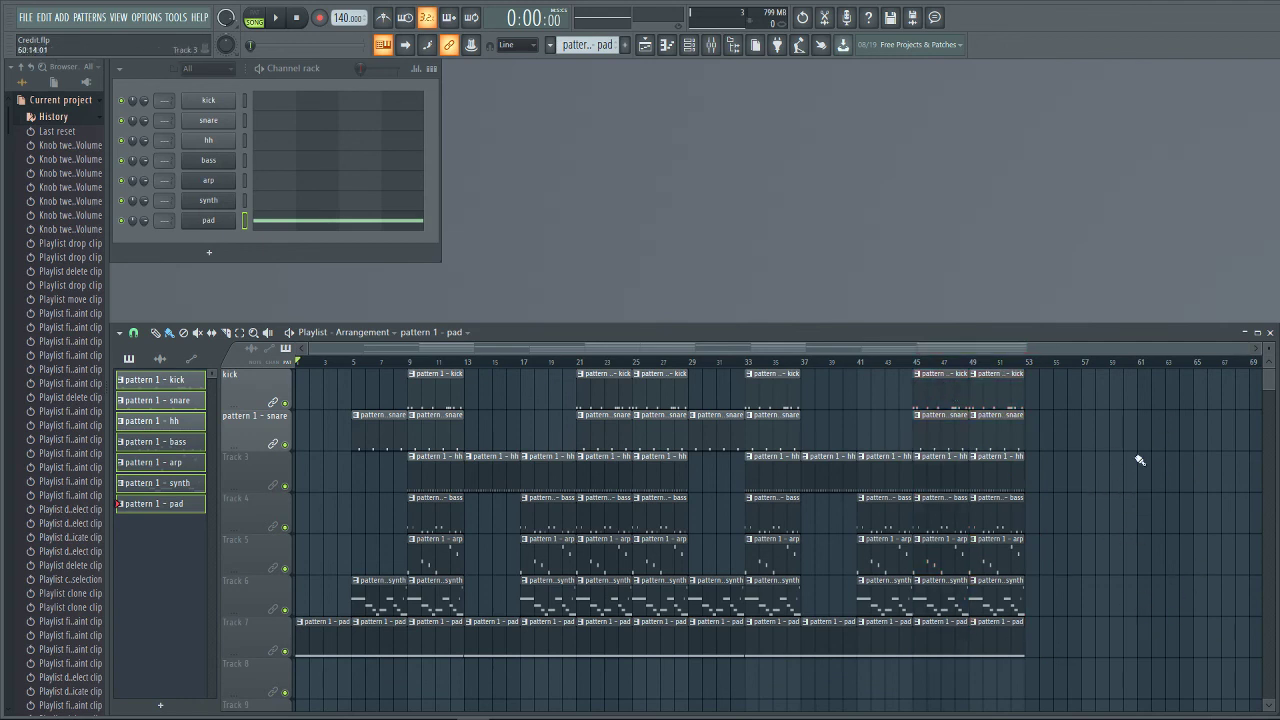
Step: Add bass, hh, snare and kick clips at bar 53 on their locked tracks
left_click(1031, 505)
left_click(1033, 465)
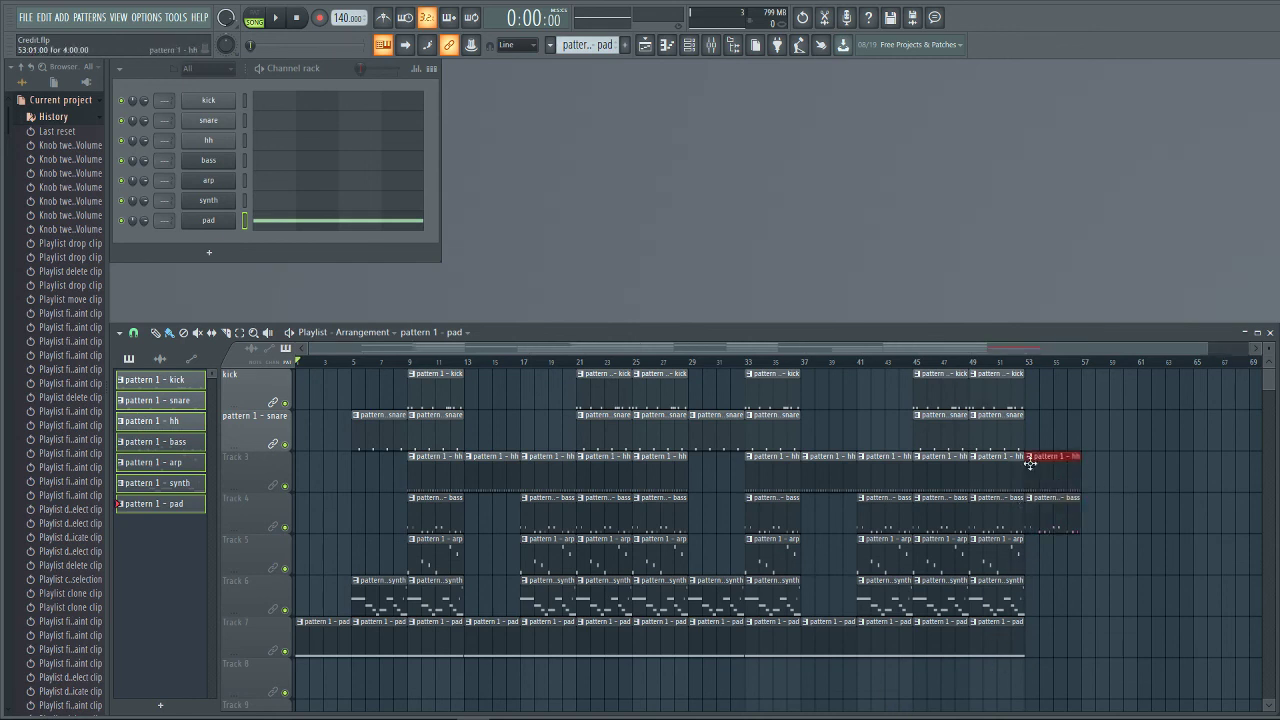
left_click(1034, 414)
left_click(1036, 394)
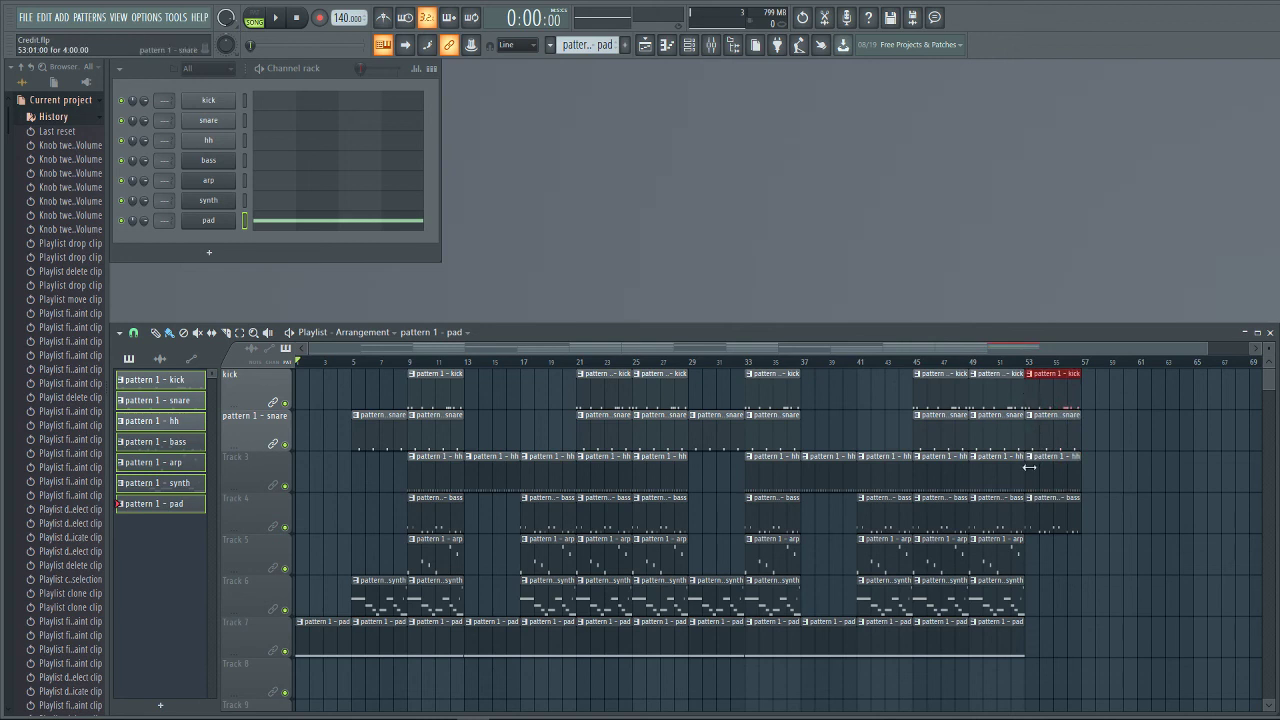